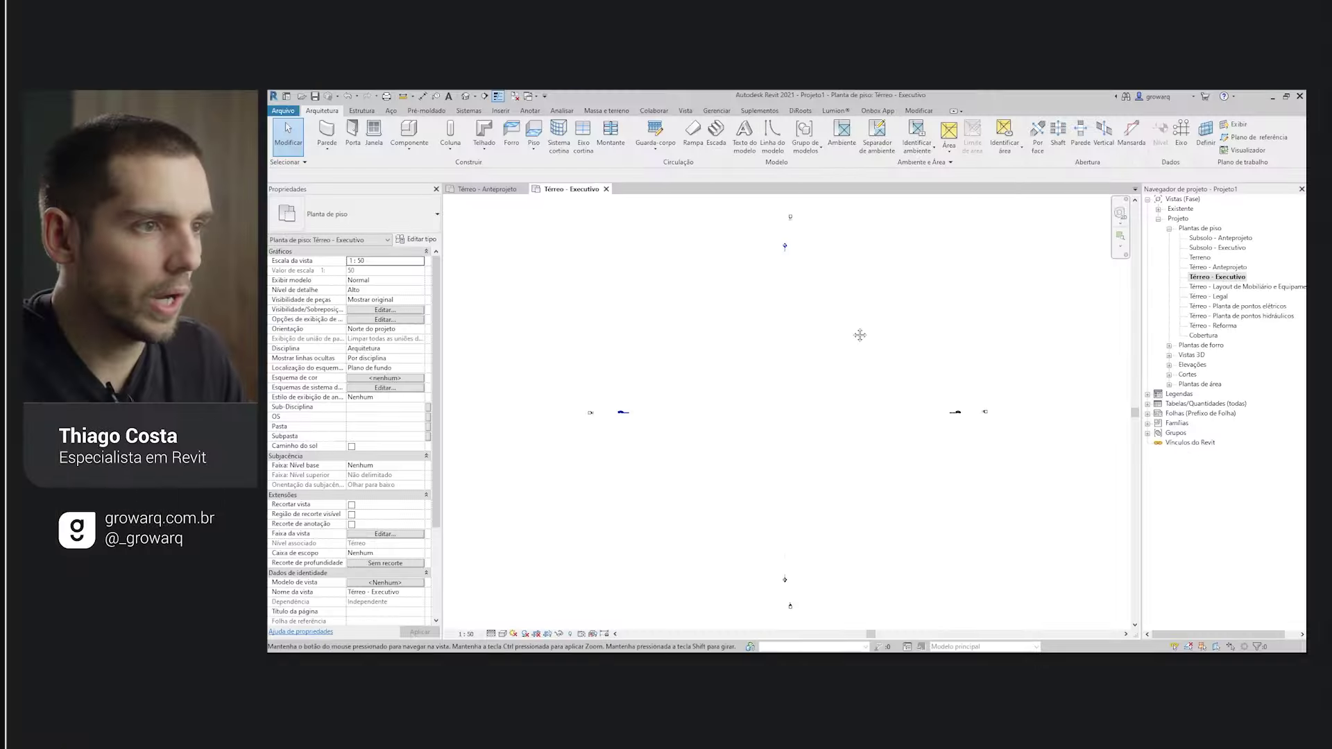
Start the WA wall tool with the parede externa 25cm_growarq wall type.
{"action": "mouse_move", "coordinate": [859, 335]}
{"action": "middle_mouse_down"}
{"action": "mouse_move", "coordinate": [866, 347]}
{"action": "mouse_move", "coordinate": [842, 342]}
{"action": "middle_mouse_up"}
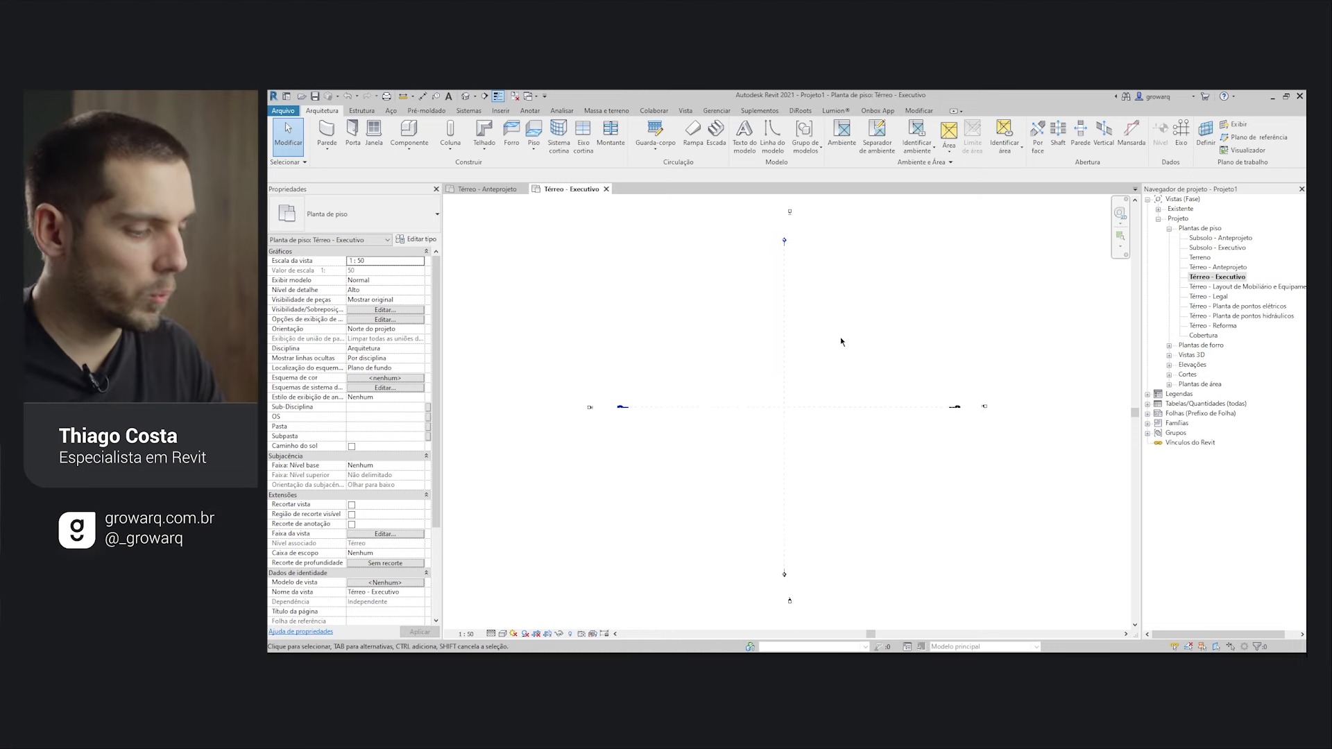
{"action": "key", "text": "w"}
{"action": "key", "text": "a"}
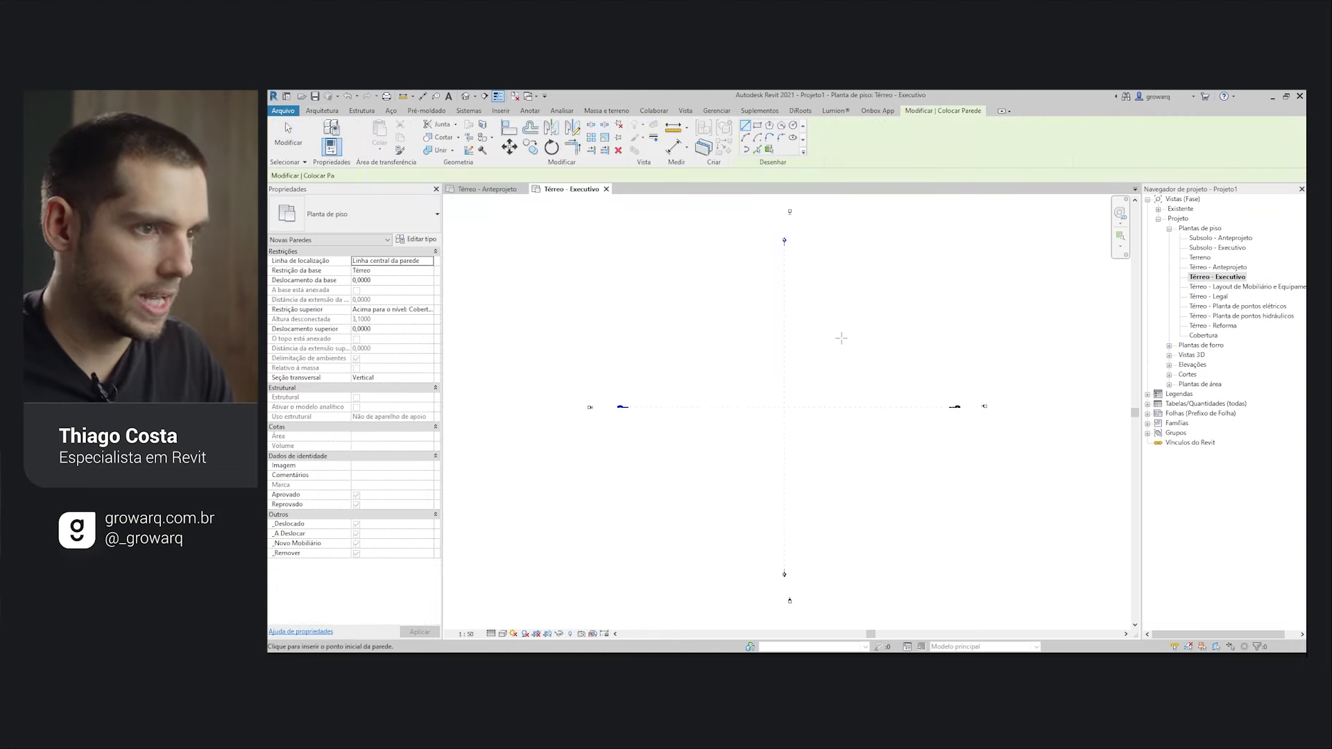
{"action": "left_click", "coordinate": [367, 213]}
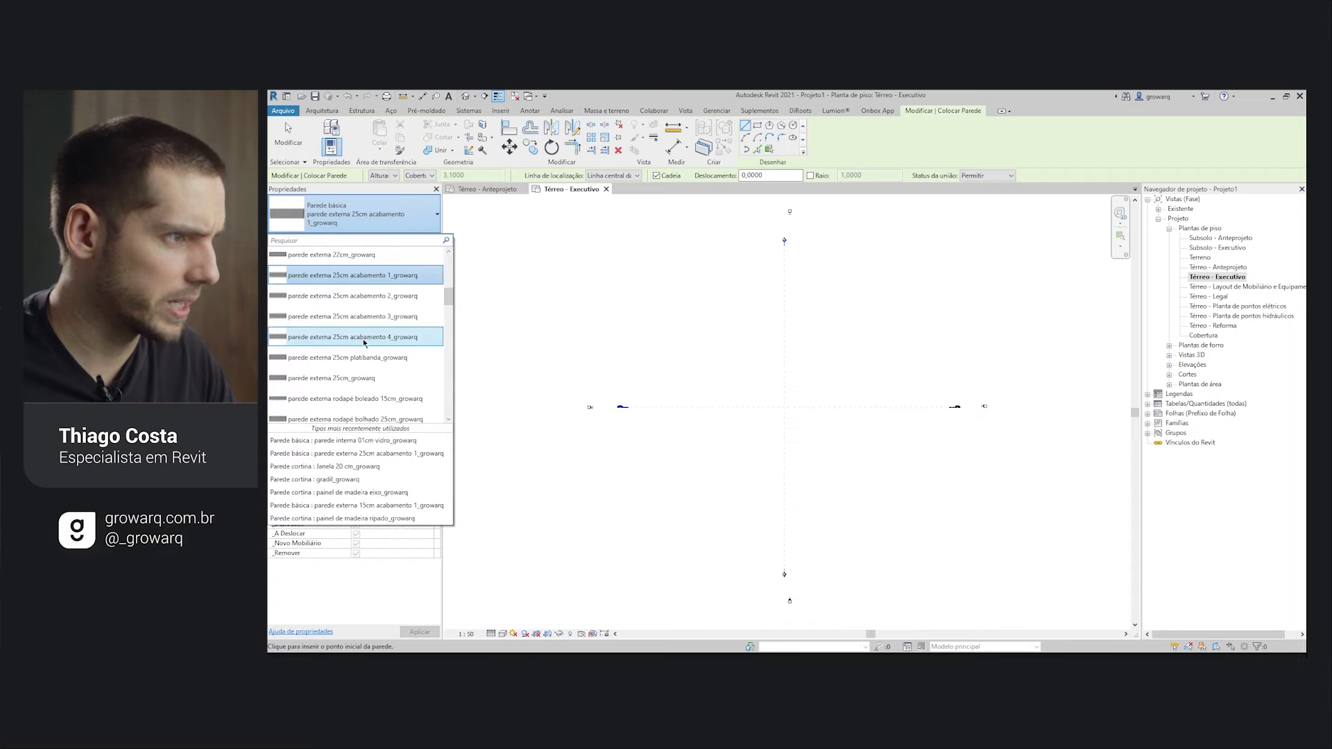
{"action": "scroll", "coordinate": [367, 351], "scroll_direction": "up", "scroll_amount": 2}
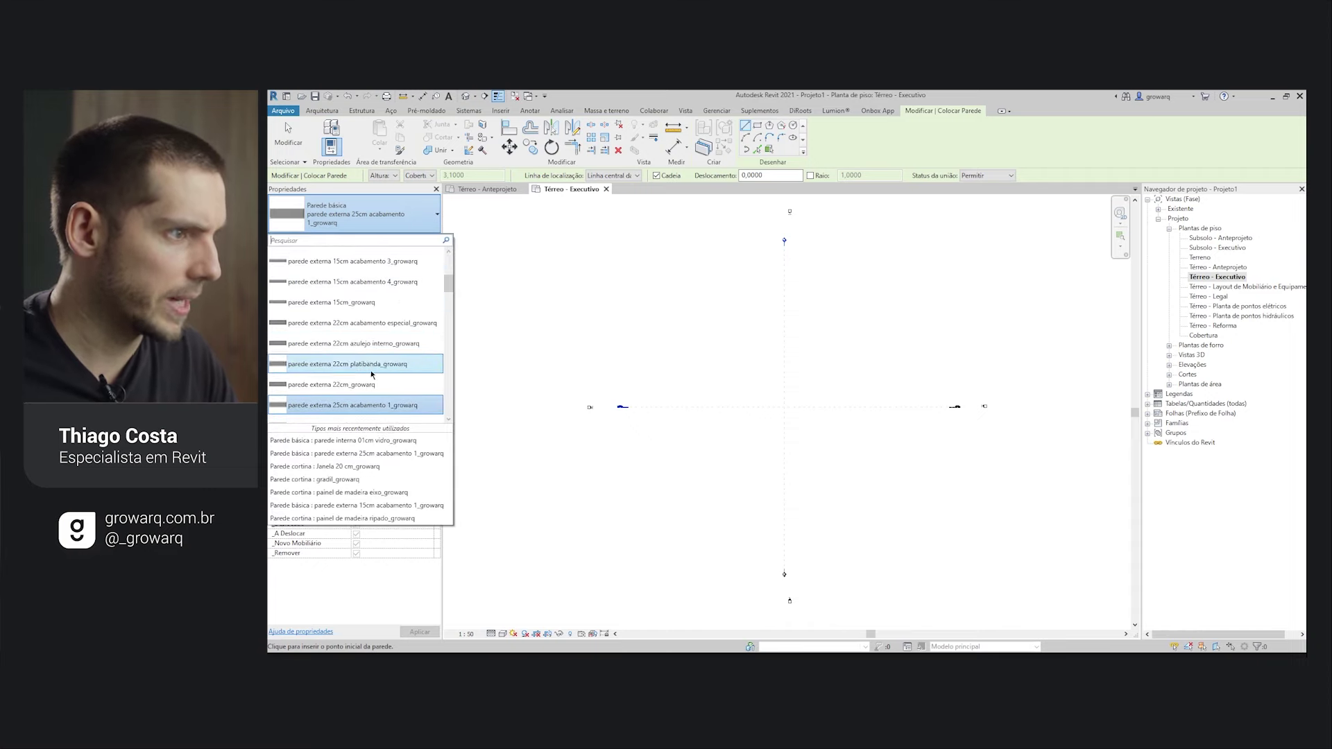
{"action": "scroll", "coordinate": [363, 353], "scroll_direction": "down", "scroll_amount": 1}
{"action": "scroll", "coordinate": [364, 352], "scroll_direction": "down", "scroll_amount": 2}
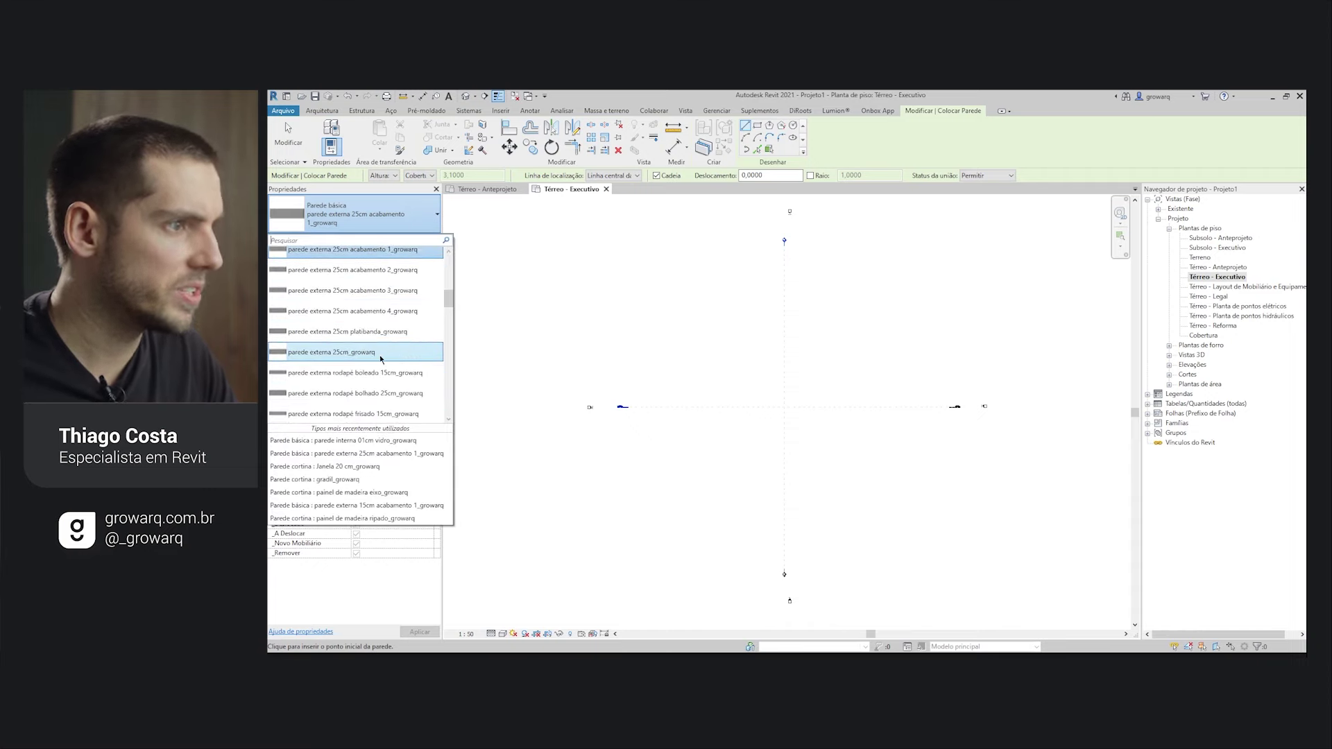
{"action": "left_click", "coordinate": [366, 354]}
Draw the 7,7000 square room as a wall rectangle from two opposite corners.
{"action": "left_click", "coordinate": [757, 127]}
{"action": "left_click", "coordinate": [753, 367]}
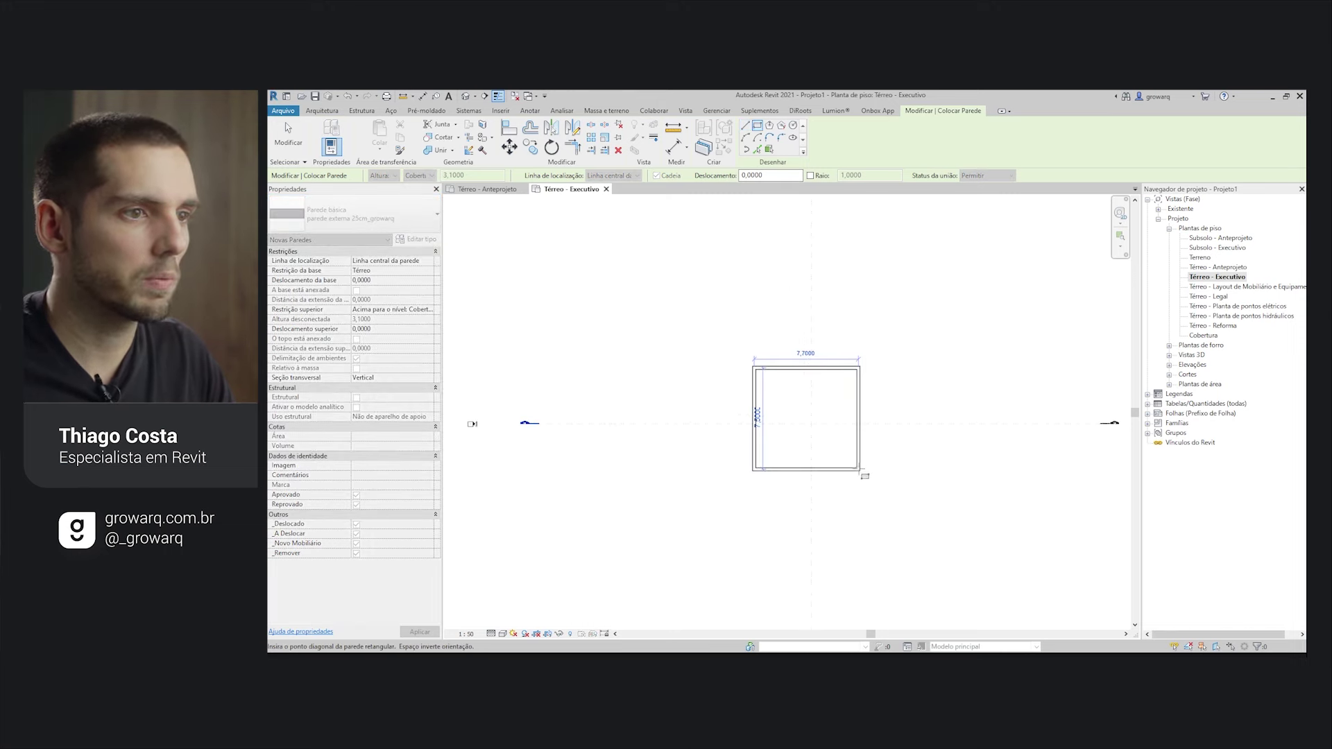
{"action": "left_click", "coordinate": [860, 469]}
{"action": "key", "text": "Escape"}
{"action": "key", "text": "Escape"}
{"action": "scroll", "coordinate": [825, 436], "scroll_direction": "up", "scroll_amount": 3}
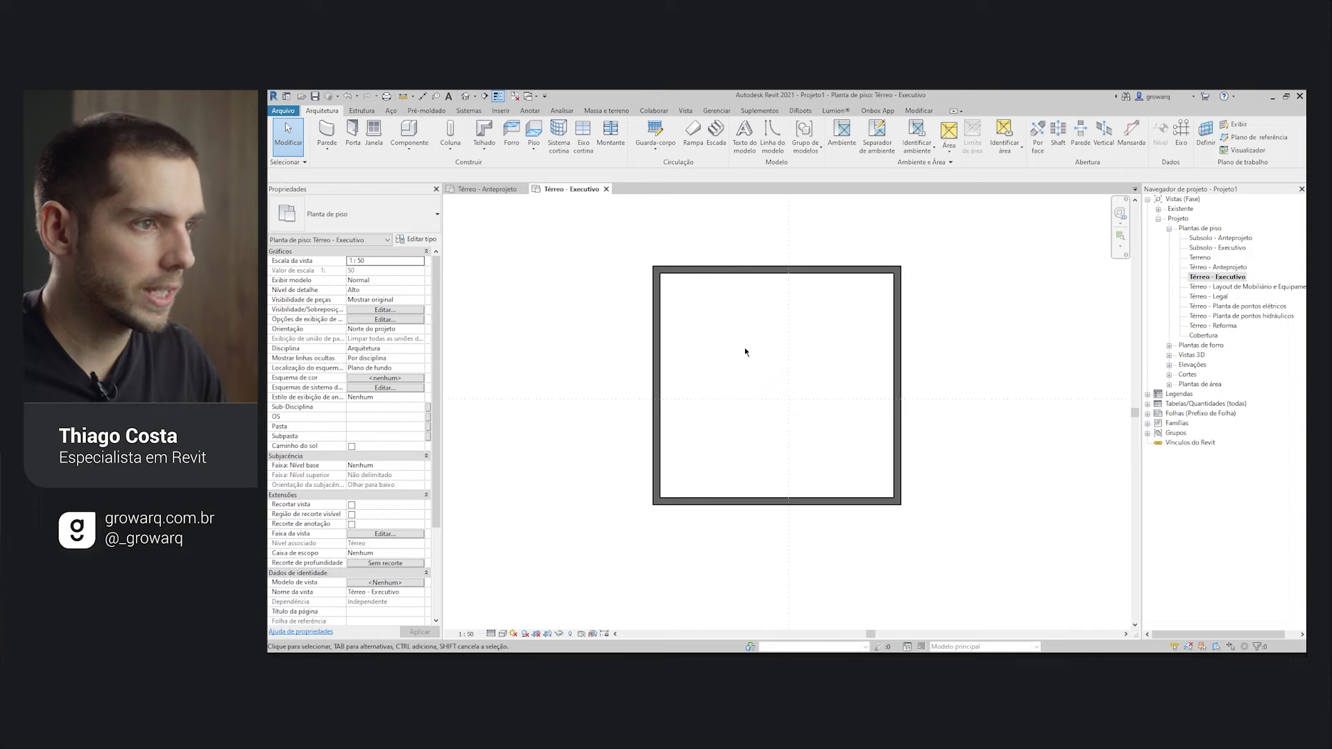
Sketch the floor boundary along the chain of four room walls.
{"action": "scroll", "coordinate": [746, 351], "scroll_direction": "up", "scroll_amount": 1}
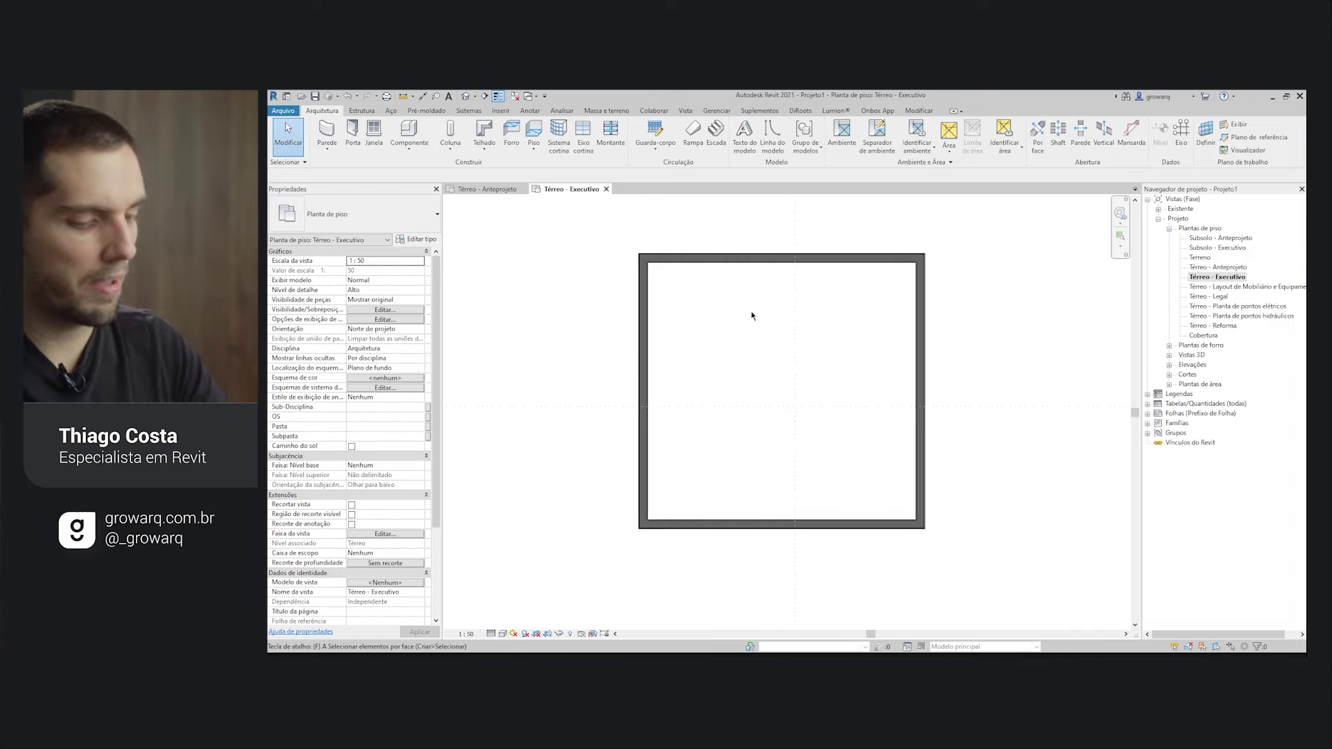
{"action": "key", "text": "p"}
{"action": "key", "text": "i"}
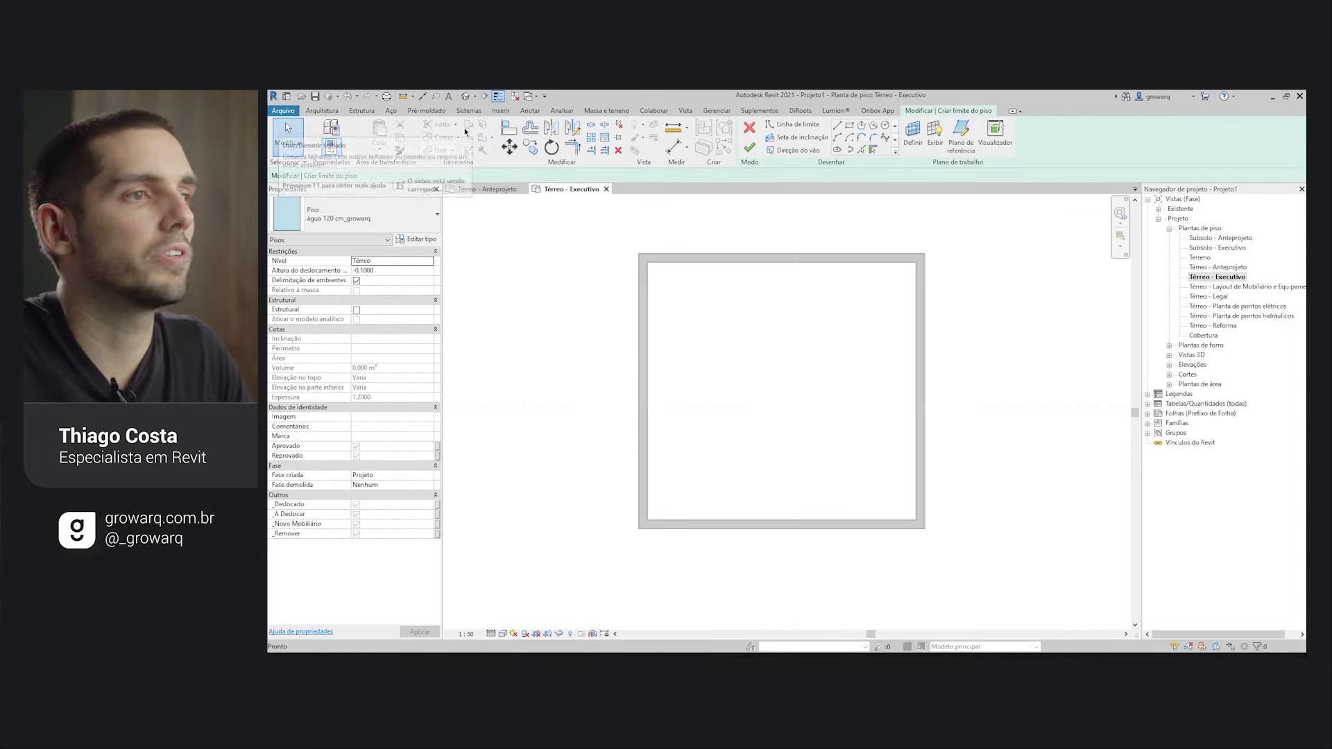
{"action": "left_click", "coordinate": [749, 129]}
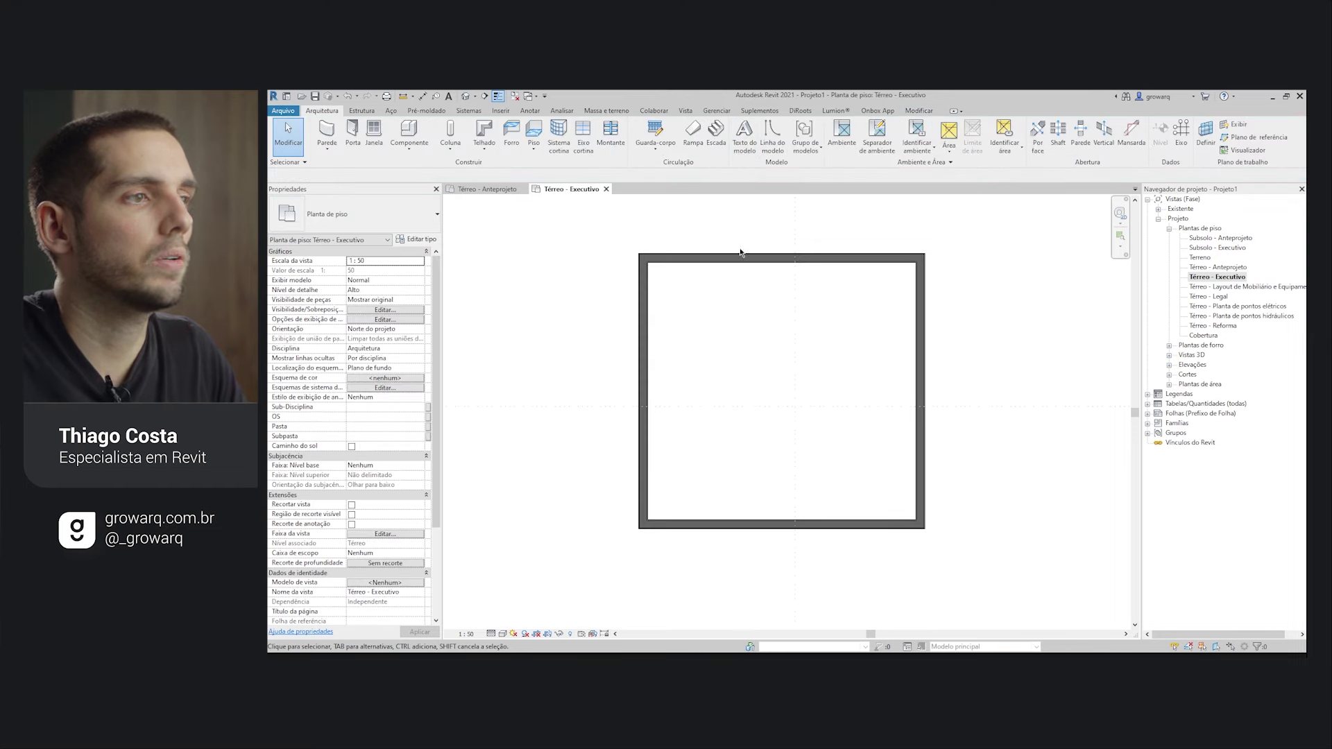
{"action": "left_click", "coordinate": [533, 131]}
{"action": "key", "text": "Tab"}
{"action": "left_click", "coordinate": [811, 262]}
Make the floor type laje de concreto + piso genérico 20cm_growarq and finish the floor.
{"action": "left_click", "coordinate": [368, 215]}
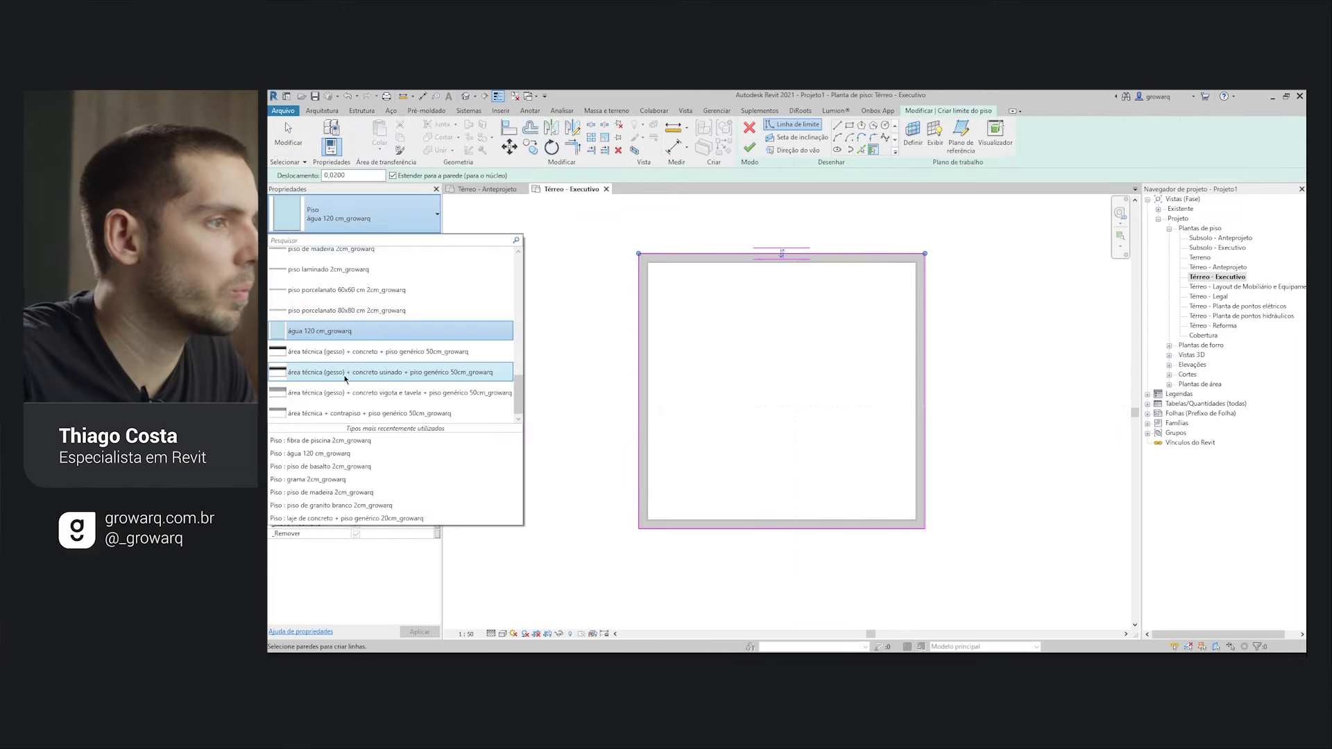
{"action": "scroll", "coordinate": [353, 379], "scroll_direction": "up", "scroll_amount": 3}
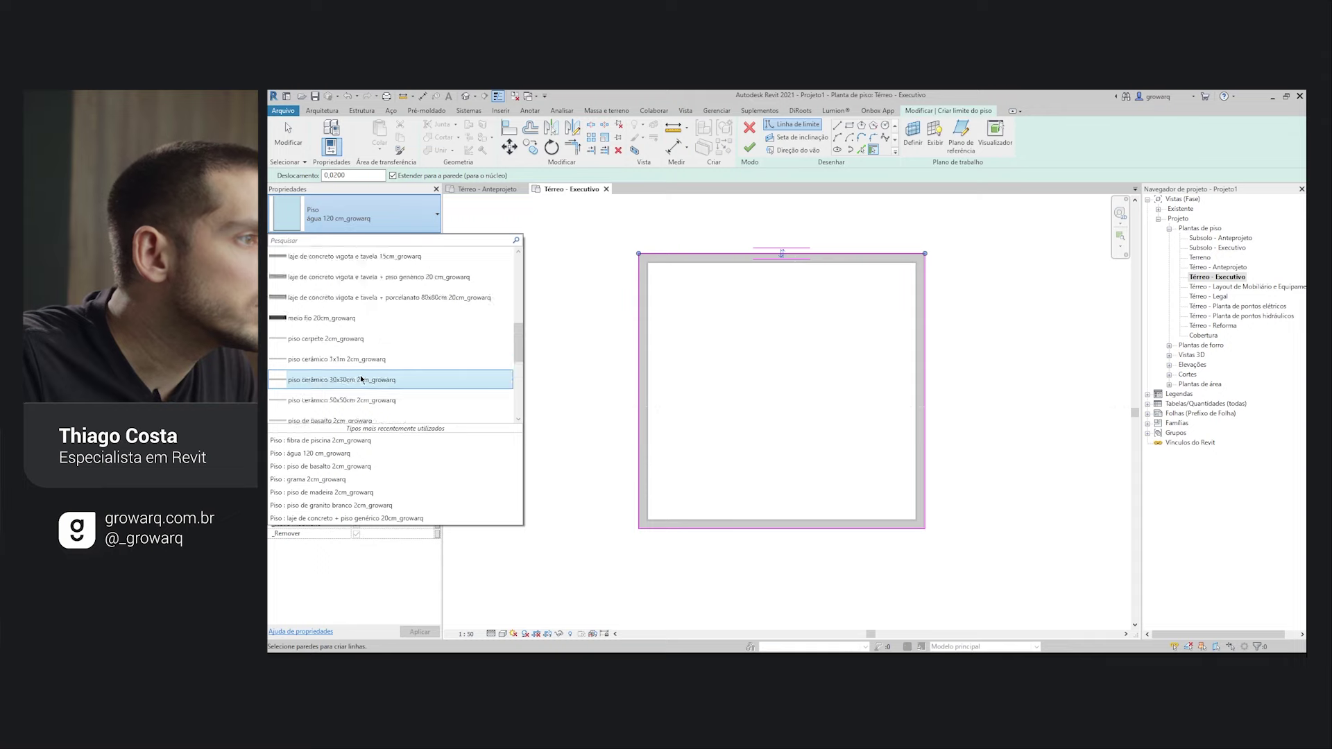
{"action": "scroll", "coordinate": [362, 386], "scroll_direction": "up", "scroll_amount": 1}
{"action": "scroll", "coordinate": [359, 381], "scroll_direction": "up", "scroll_amount": 1}
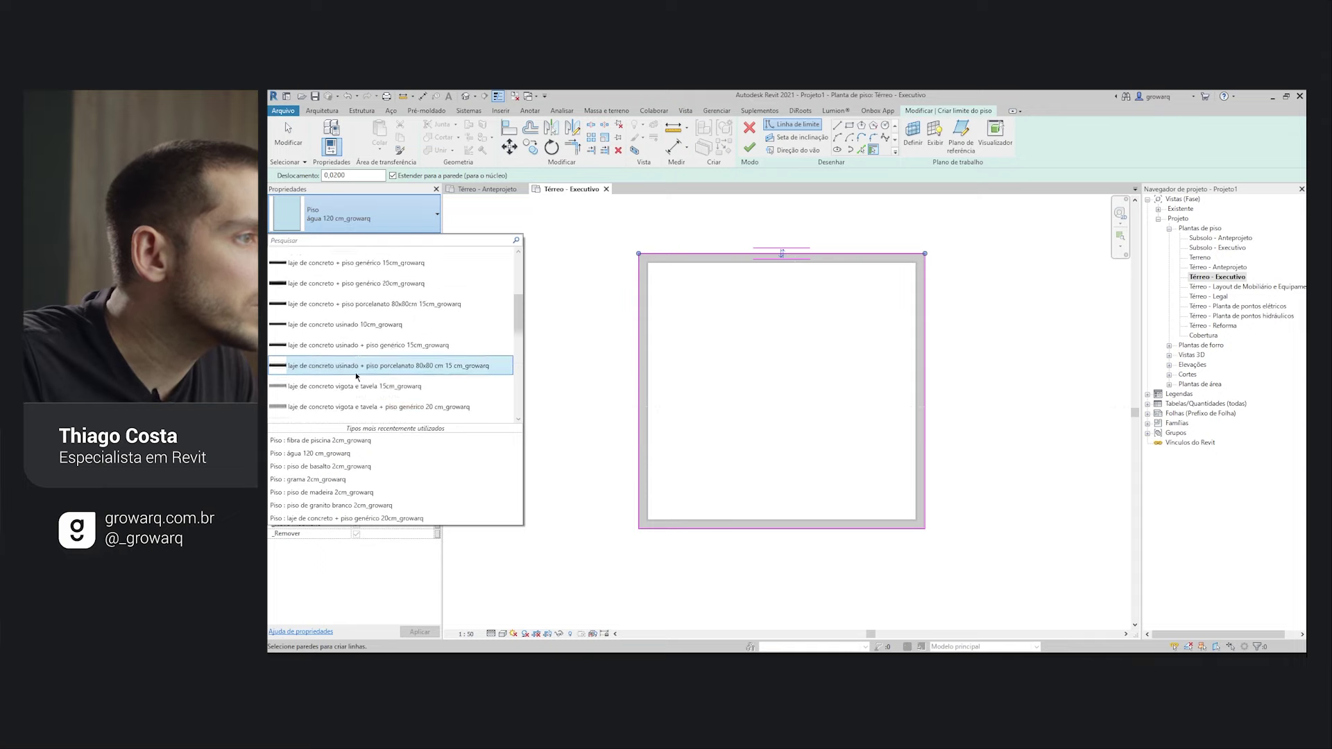
{"action": "scroll", "coordinate": [357, 376], "scroll_direction": "up", "scroll_amount": 1}
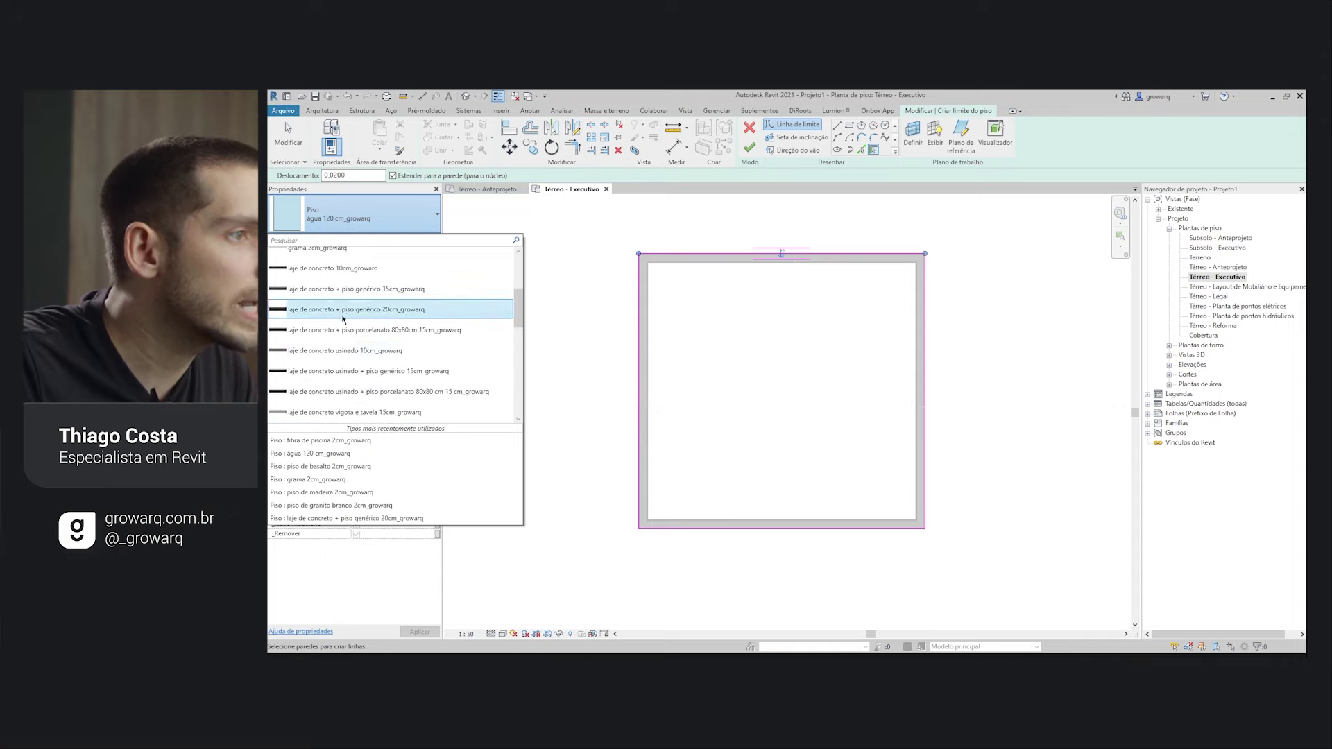
{"action": "left_click", "coordinate": [343, 312]}
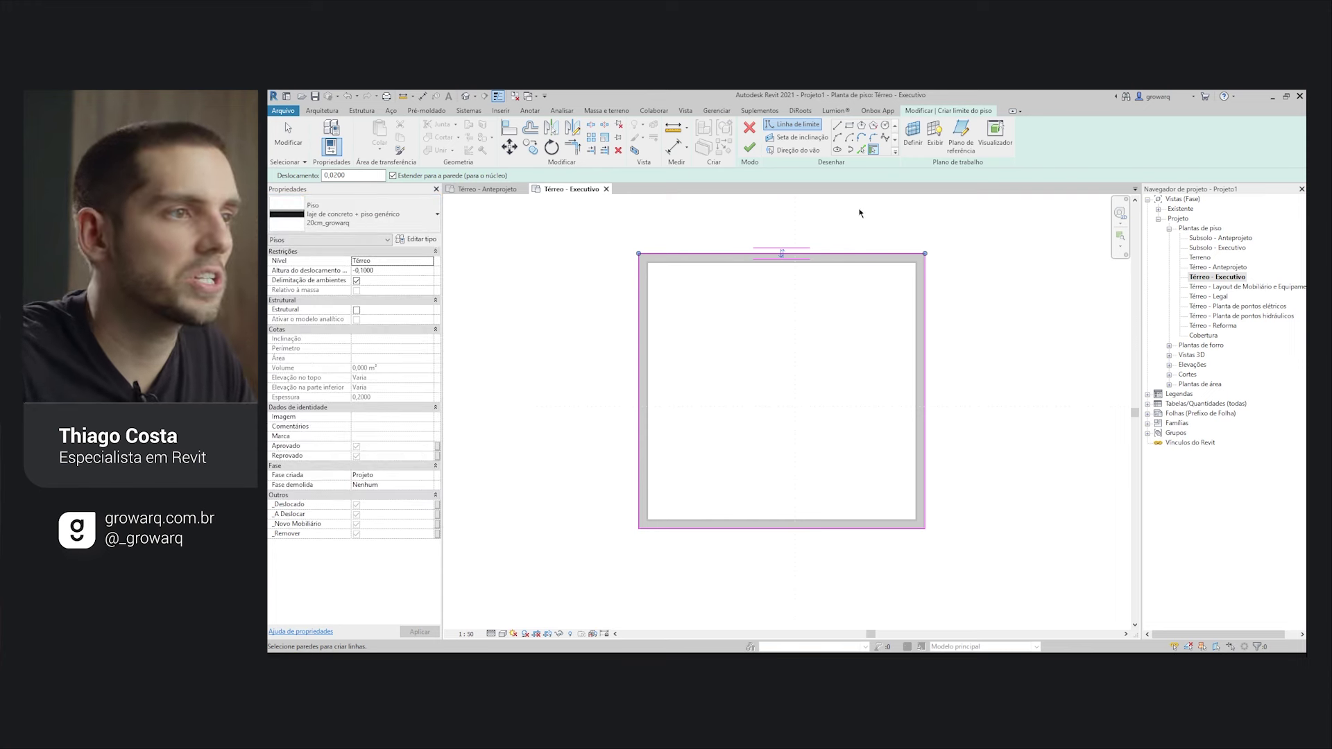
{"action": "left_click", "coordinate": [749, 147]}
{"action": "left_click", "coordinate": [756, 202]}
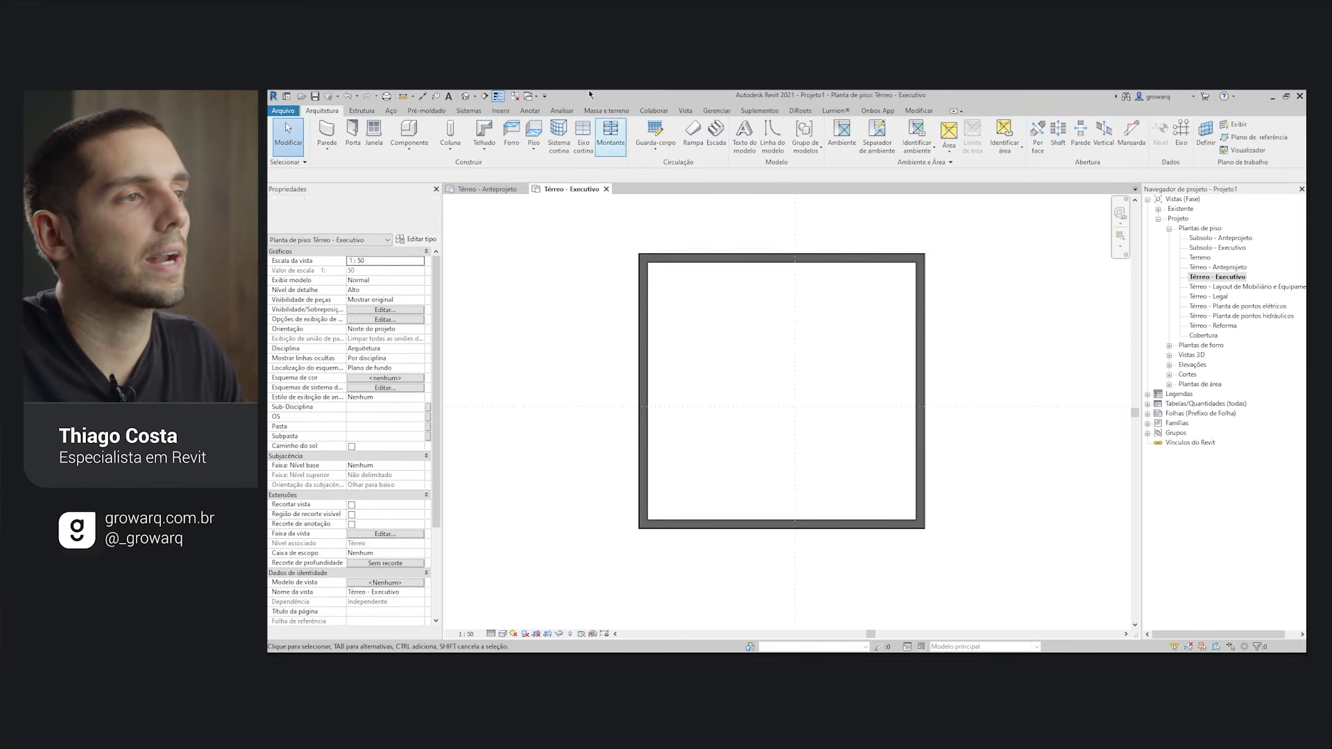
In section A, give the three room walls a Base Offset of -1,0000.
{"action": "scroll", "coordinate": [767, 381], "scroll_direction": "down", "scroll_amount": 3}
{"action": "scroll", "coordinate": [767, 381], "scroll_direction": "down", "scroll_amount": 1}
{"action": "scroll", "coordinate": [576, 386], "scroll_direction": "up", "scroll_amount": 2}
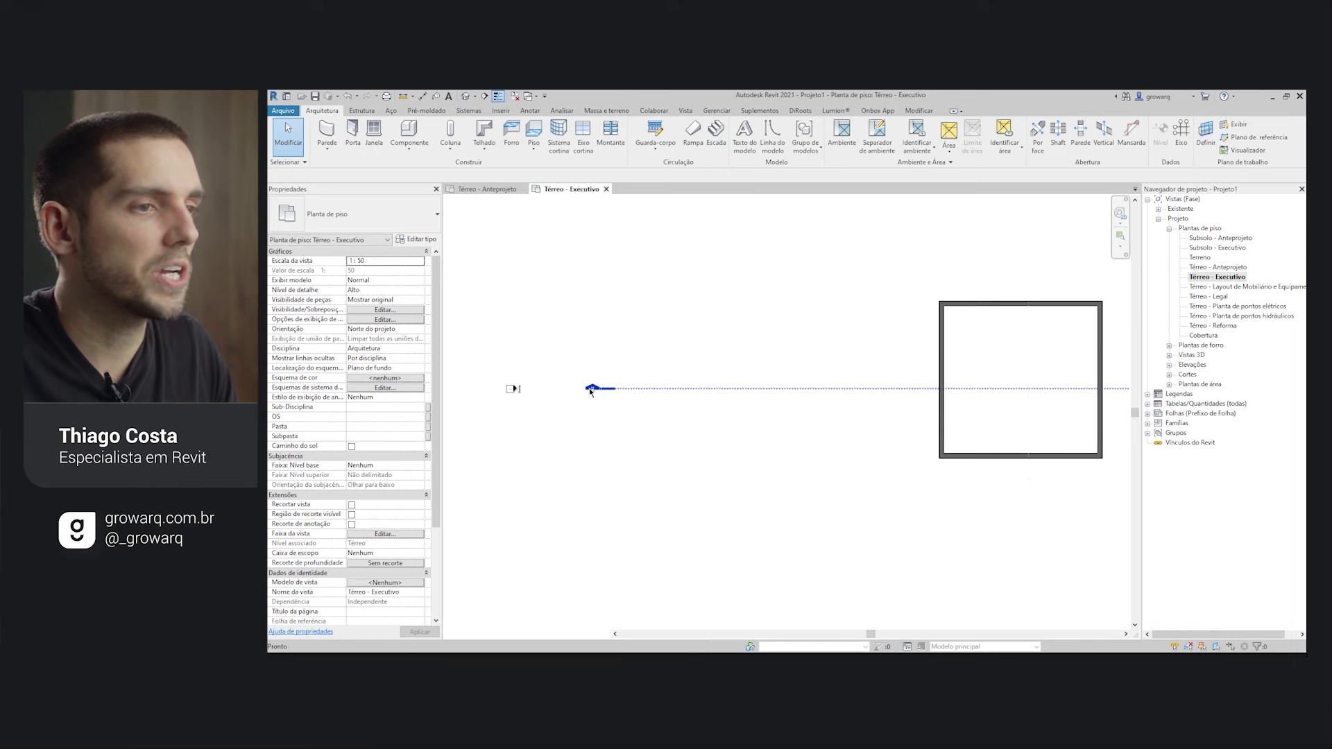
{"action": "double_click", "coordinate": [590, 389]}
{"action": "middle_click_drag", "start_coordinate": [710, 417], "coordinate": [649, 456]}
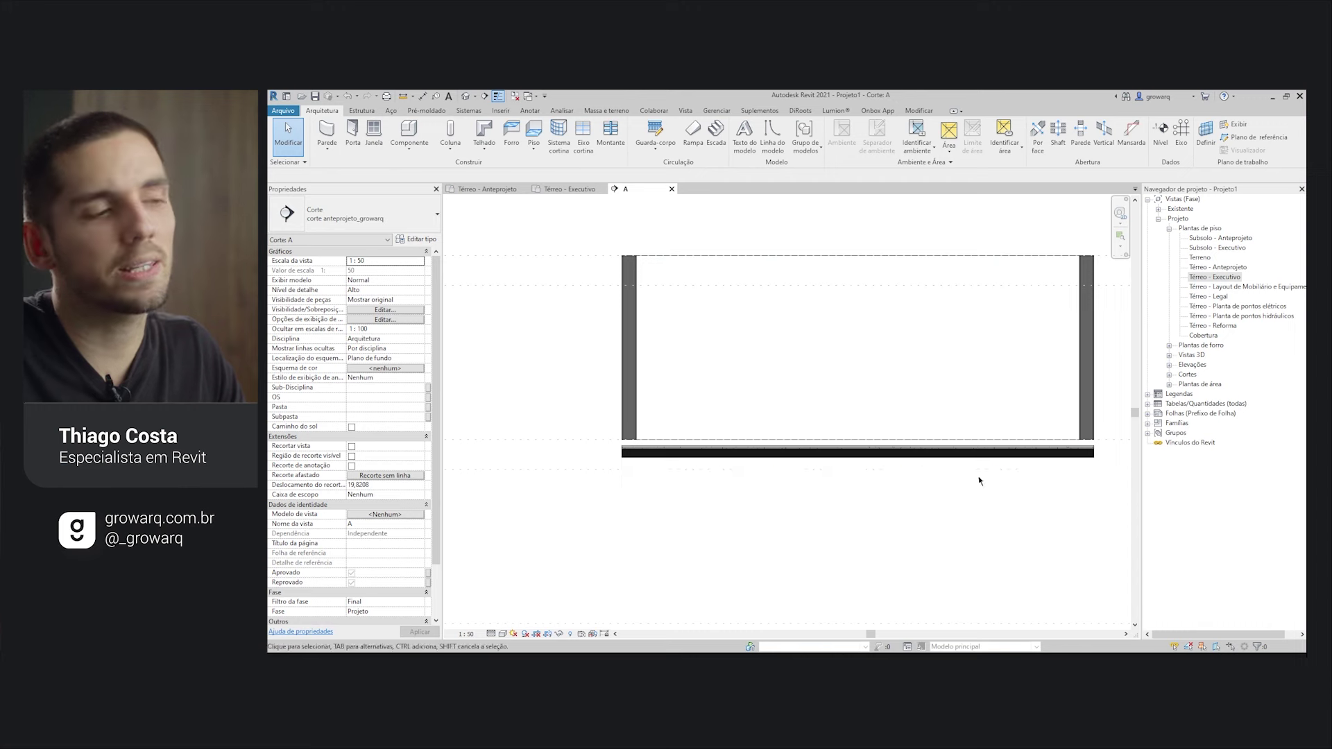
{"action": "scroll", "coordinate": [687, 470], "scroll_direction": "up", "scroll_amount": 2}
{"action": "left_click", "coordinate": [596, 406]}
{"action": "scroll", "coordinate": [597, 405], "scroll_direction": "down", "scroll_amount": 2}
{"action": "key", "text": "Tab"}
{"action": "left_click", "coordinate": [596, 406]}
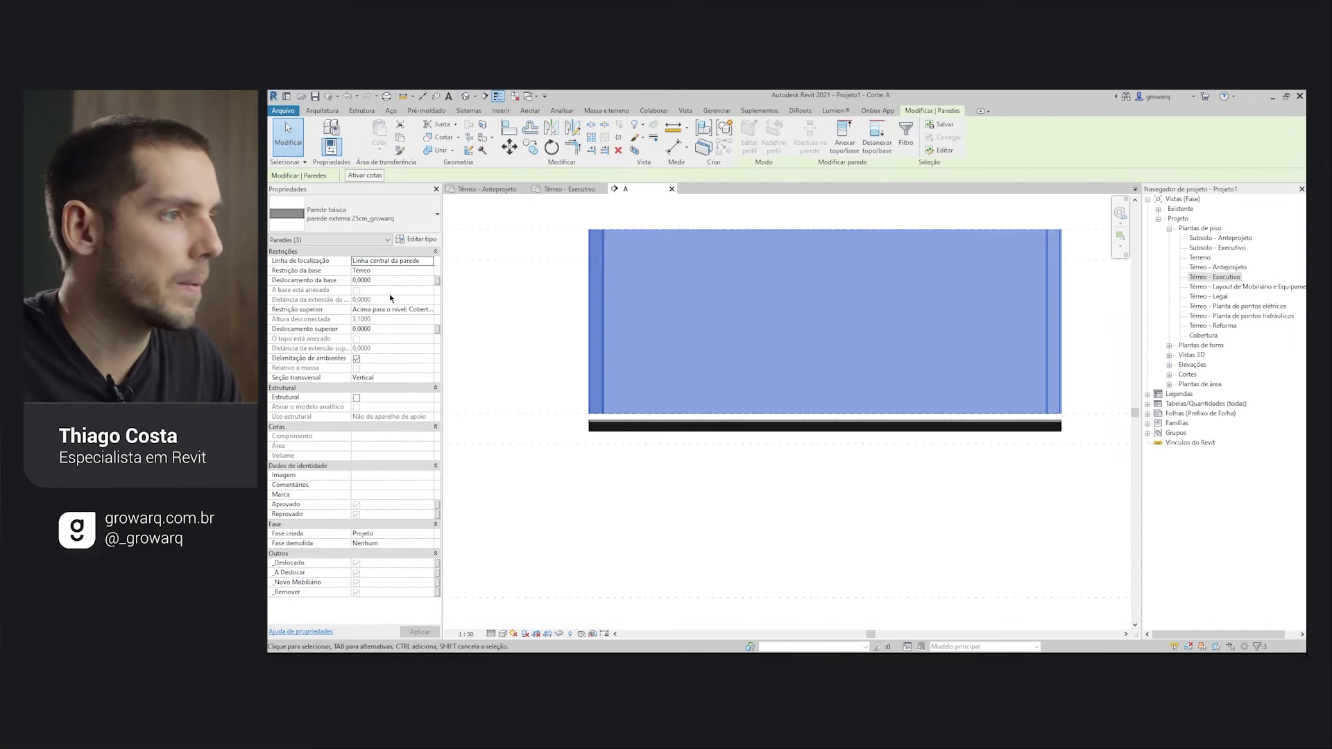
{"action": "double_click", "coordinate": [410, 283]}
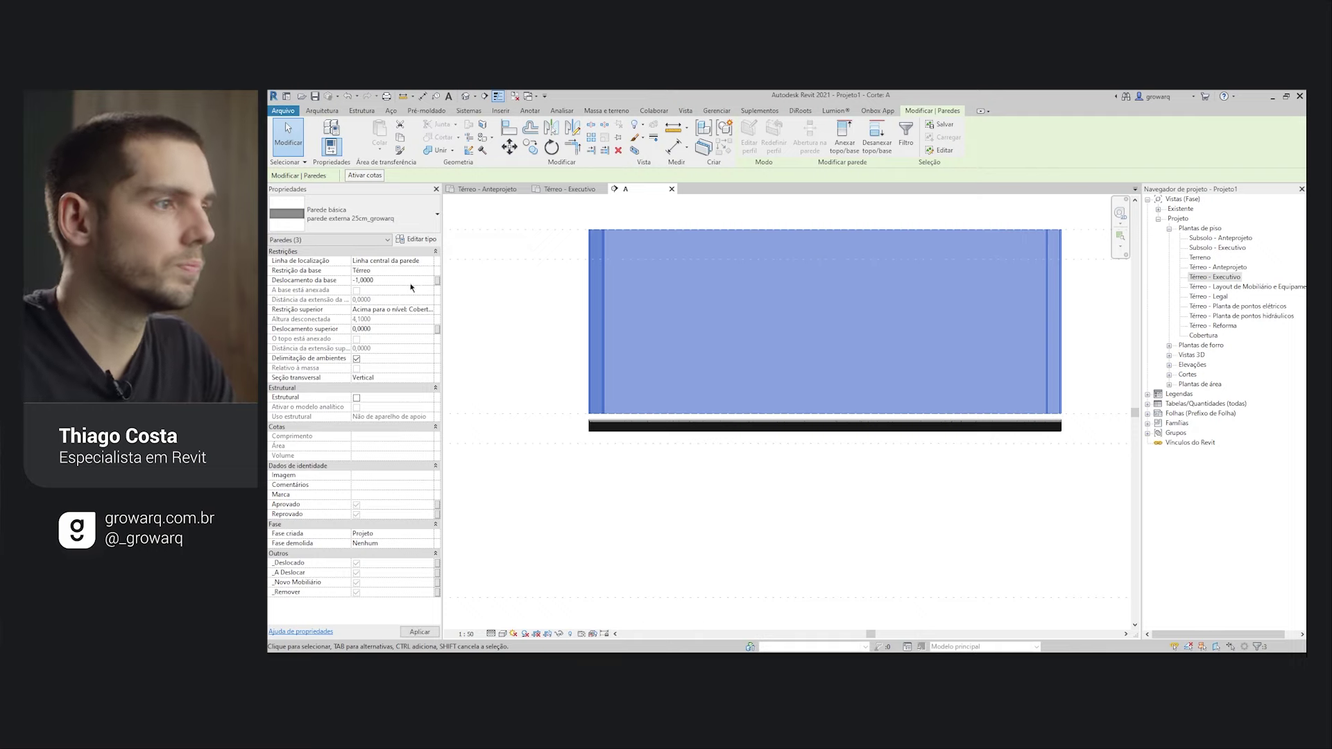
{"action": "key", "text": "Return"}
{"action": "key", "text": "Escape"}
Set the floor slab's Height Offset to 0.
{"action": "left_click", "coordinate": [631, 425]}
{"action": "double_click", "coordinate": [382, 270]}
{"action": "type", "text": "0"}
{"action": "key", "text": "Return"}
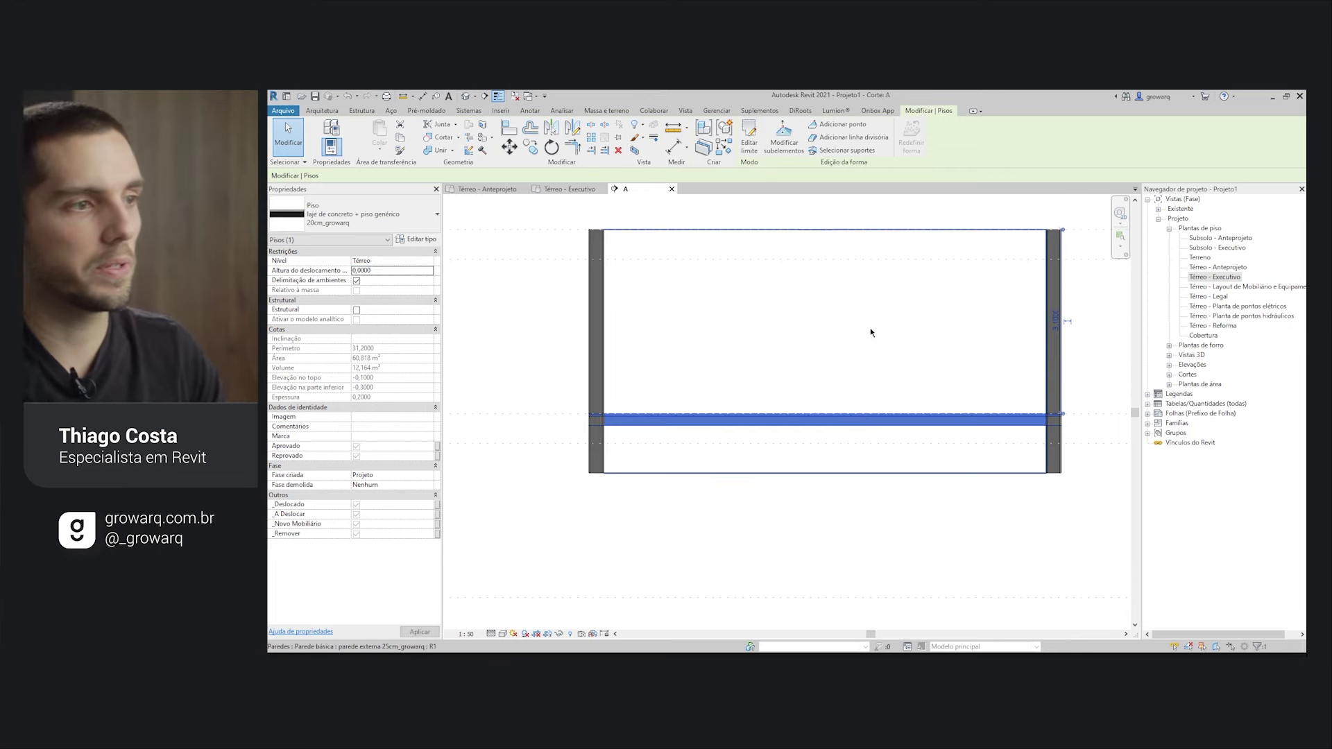
{"action": "key", "text": "Escape"}
Go to the Térreo - Executivo plan and select the floor slab.
{"action": "scroll", "coordinate": [639, 452], "scroll_direction": "up", "scroll_amount": 3}
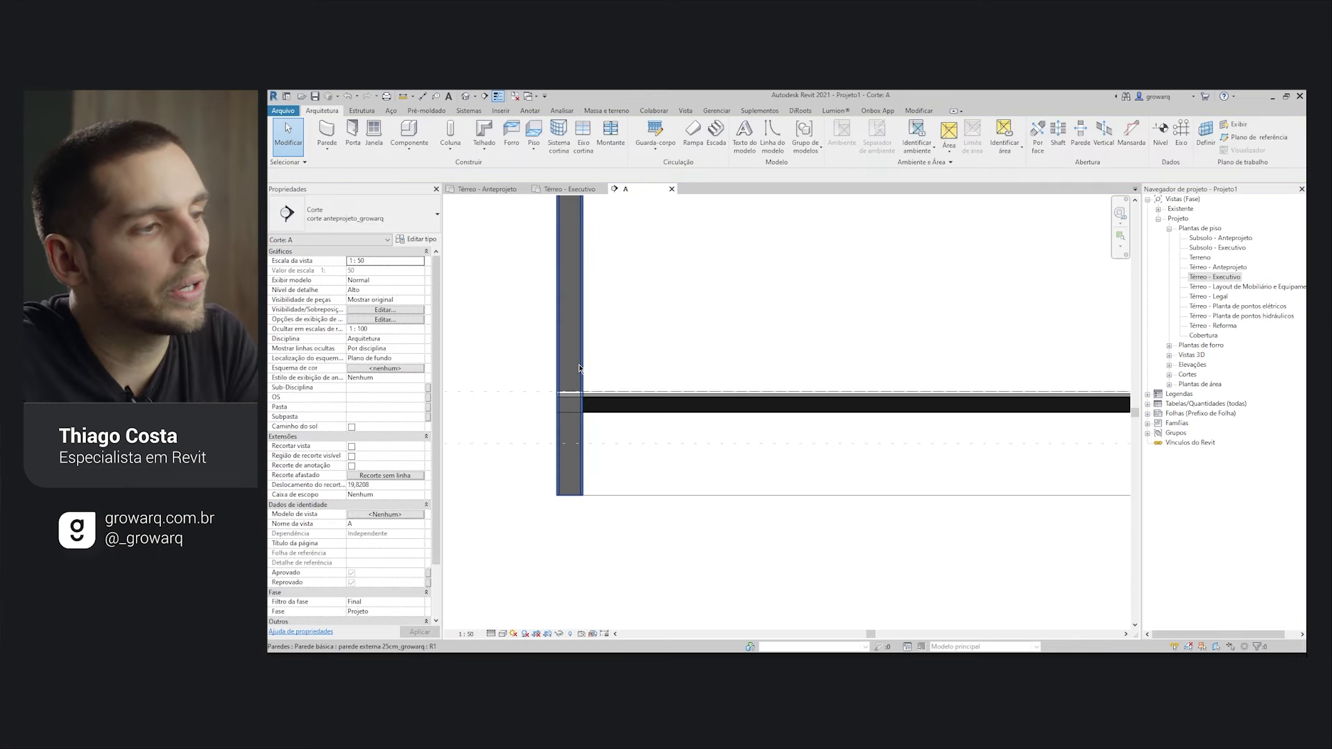
{"action": "scroll", "coordinate": [641, 406], "scroll_direction": "down", "scroll_amount": 1}
{"action": "scroll", "coordinate": [652, 412], "scroll_direction": "up", "scroll_amount": 1}
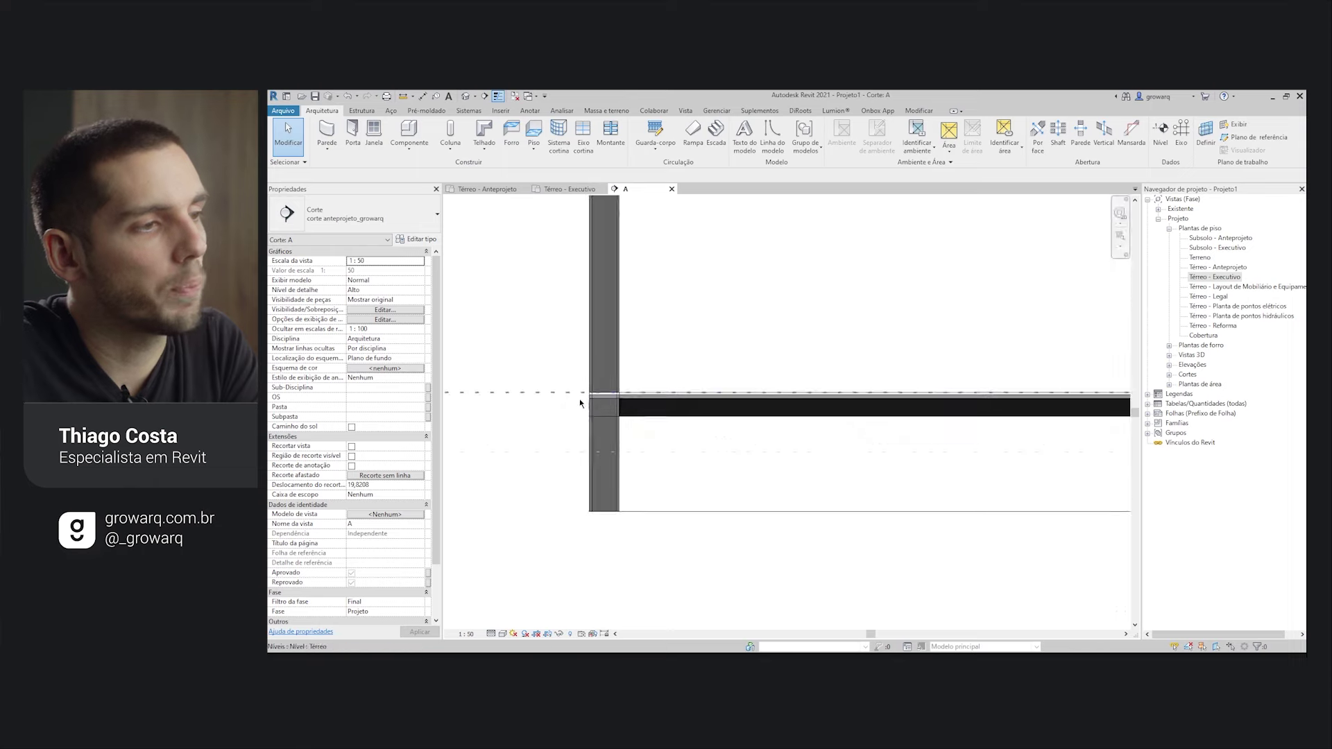
{"action": "scroll", "coordinate": [659, 419], "scroll_direction": "up", "scroll_amount": 1}
{"action": "scroll", "coordinate": [656, 405], "scroll_direction": "down", "scroll_amount": 1}
{"action": "middle_click_drag", "start_coordinate": [656, 406], "coordinate": [780, 434]}
{"action": "double_click", "coordinate": [780, 434]}
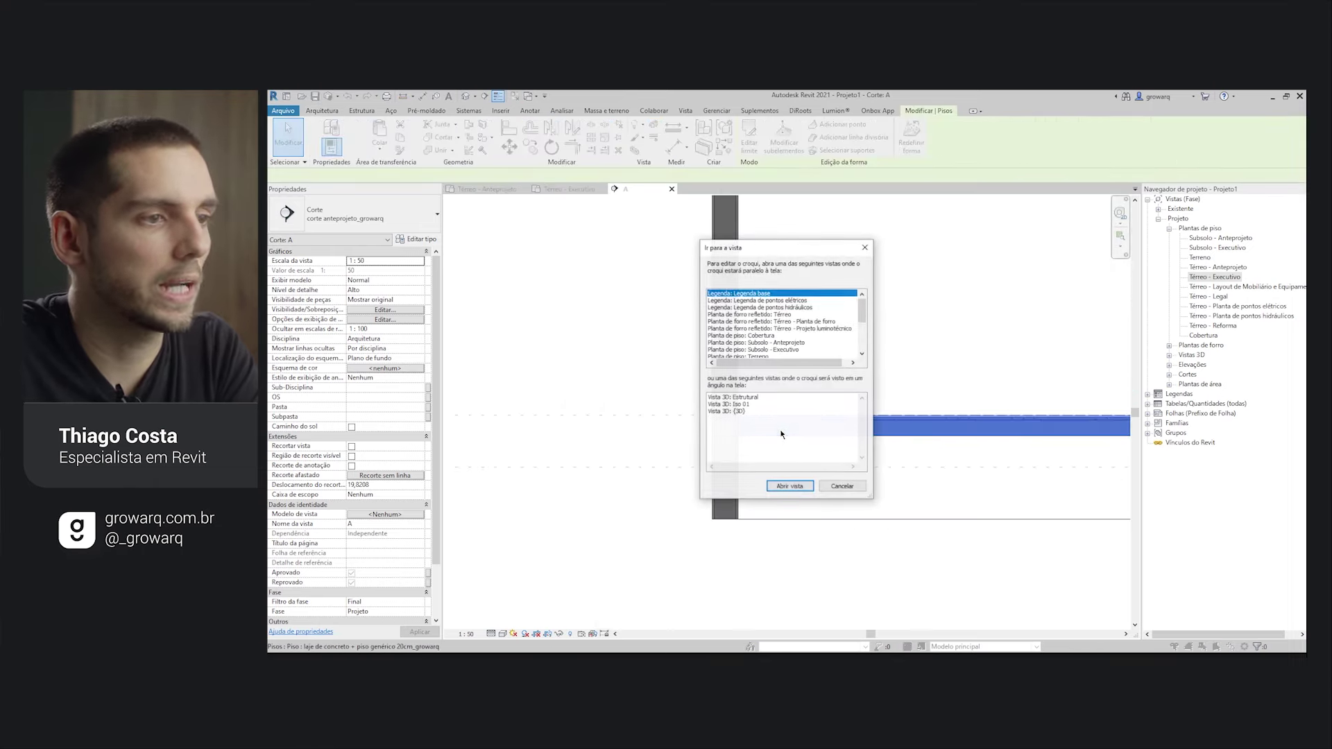
{"action": "left_click", "coordinate": [842, 486]}
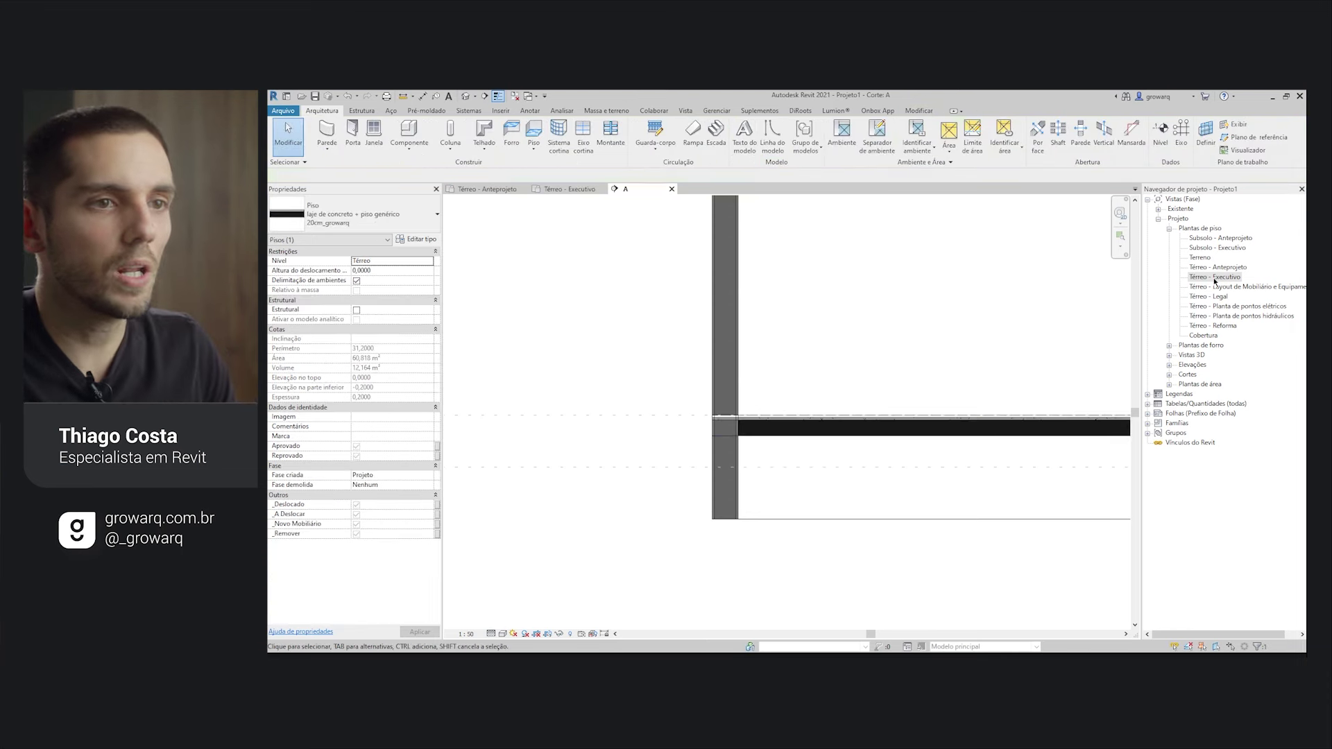
{"action": "double_click", "coordinate": [1215, 276]}
{"action": "scroll", "coordinate": [1036, 388], "scroll_direction": "up", "scroll_amount": 2}
{"action": "left_click", "coordinate": [1022, 372]}
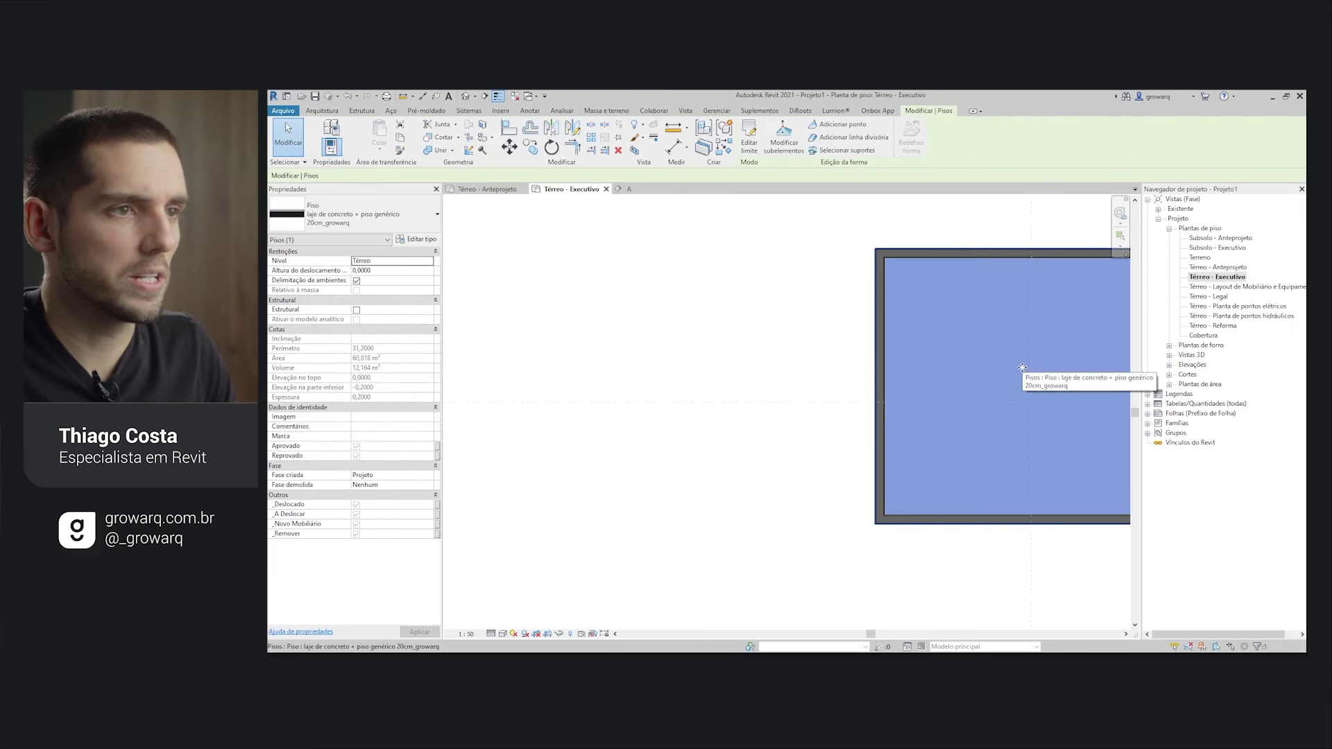
Set all four floor boundary lines to 0 offset, finishing without joining to walls.
{"action": "left_click", "coordinate": [749, 143]}
{"action": "scroll", "coordinate": [798, 267], "scroll_direction": "down", "scroll_amount": 3}
{"action": "left_click_drag", "start_coordinate": [670, 223], "coordinate": [1005, 547]}
{"action": "scroll", "coordinate": [742, 276], "scroll_direction": "up", "scroll_amount": 5}
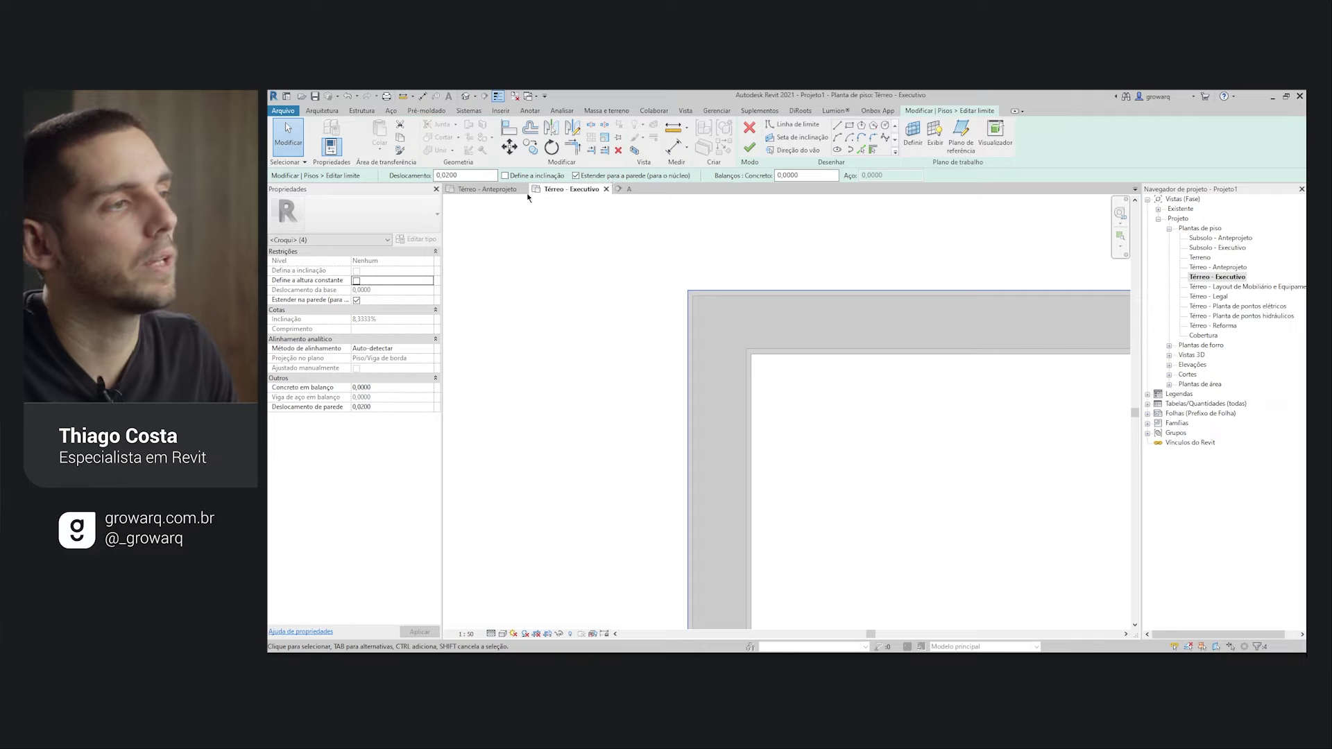
{"action": "type", "text": "0"}
{"action": "key", "text": "Return"}
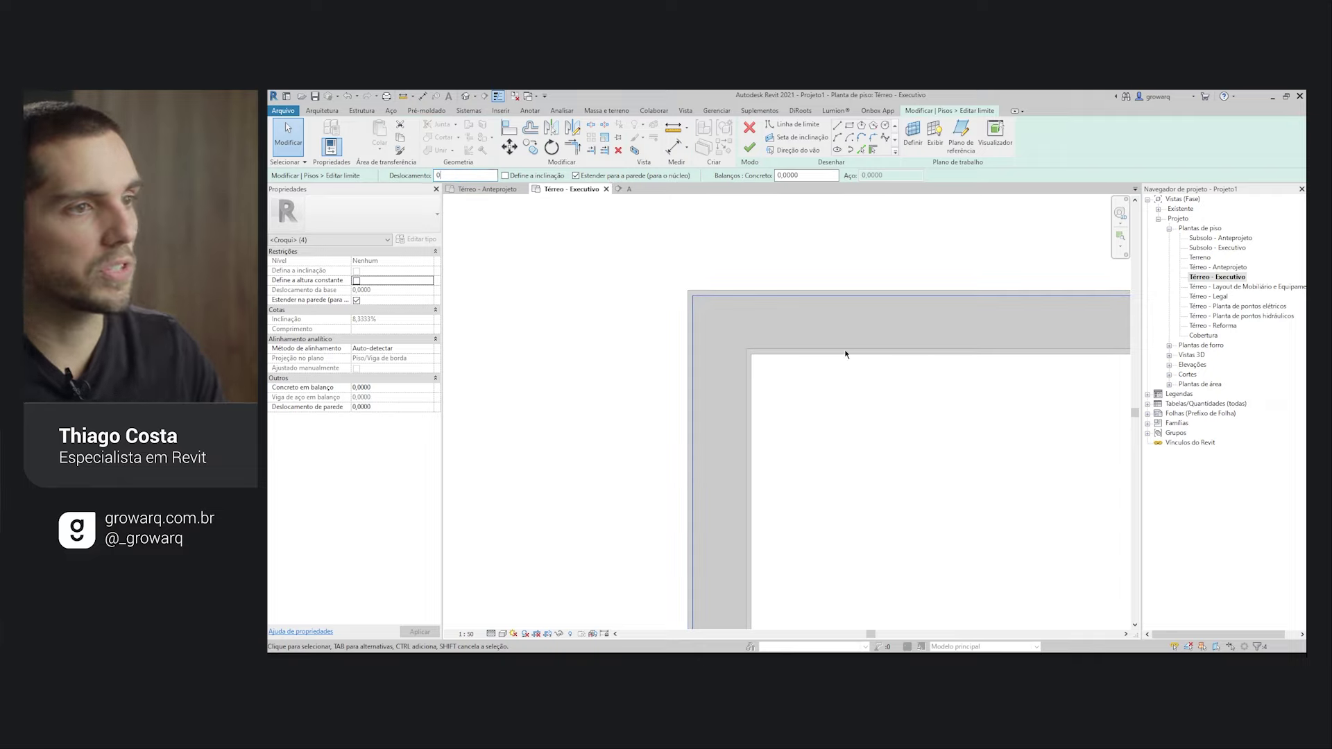
{"action": "left_click", "coordinate": [753, 152]}
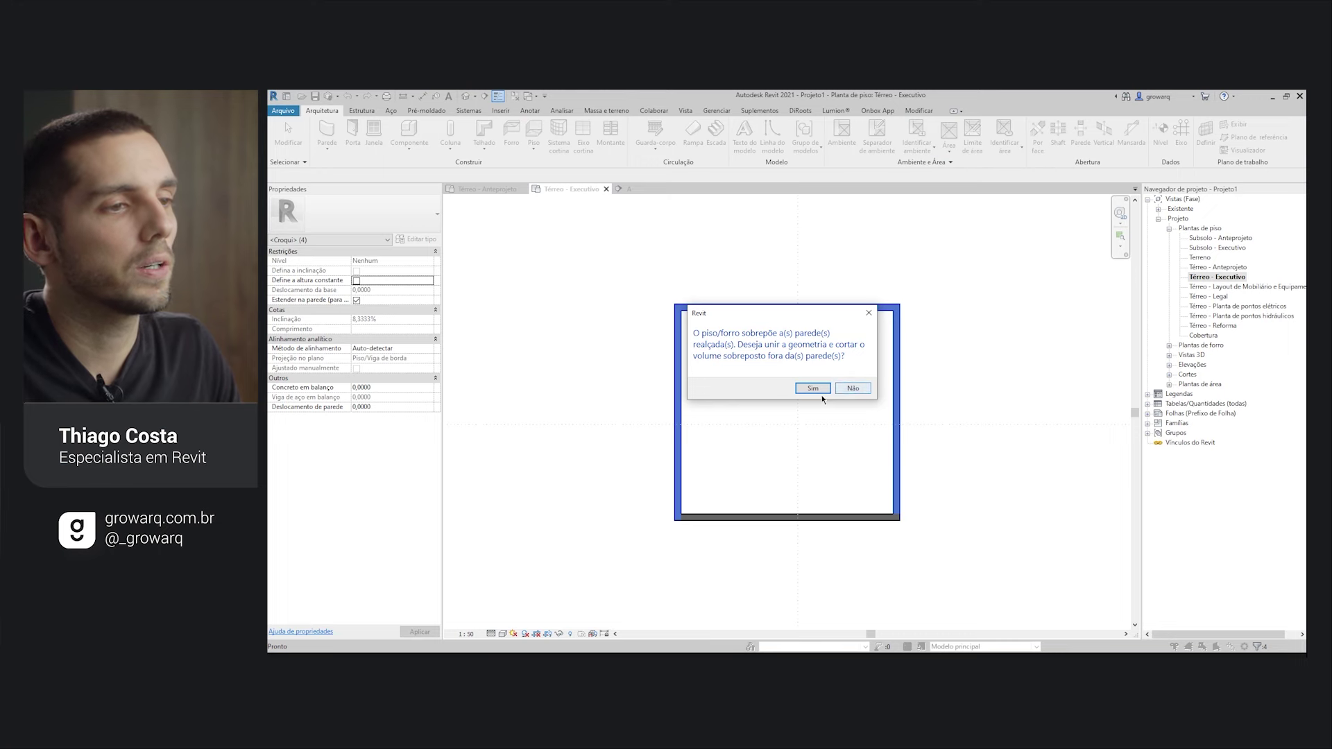
{"action": "left_click", "coordinate": [853, 388]}
{"action": "scroll", "coordinate": [802, 377], "scroll_direction": "up", "scroll_amount": 3}
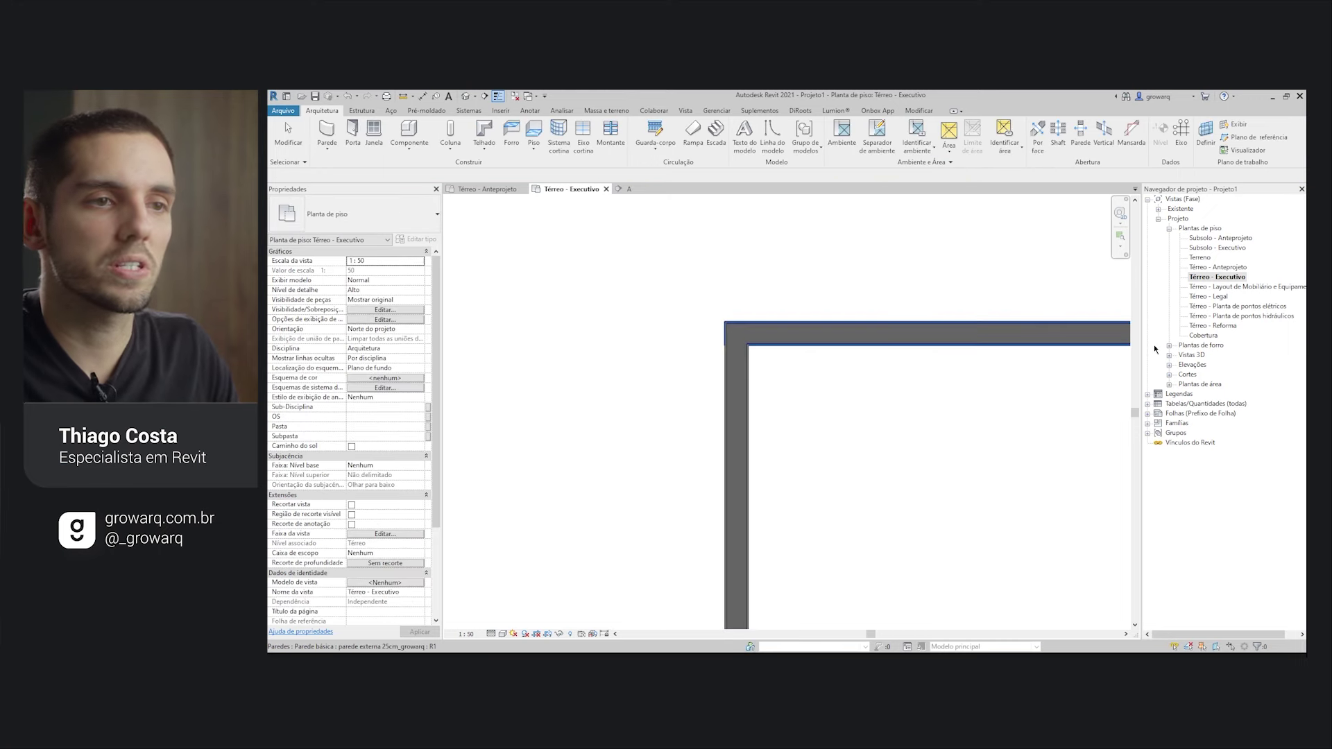
Open section A and frame the junction of the slab and walls.
{"action": "scroll", "coordinate": [722, 339], "scroll_direction": "down", "scroll_amount": 4}
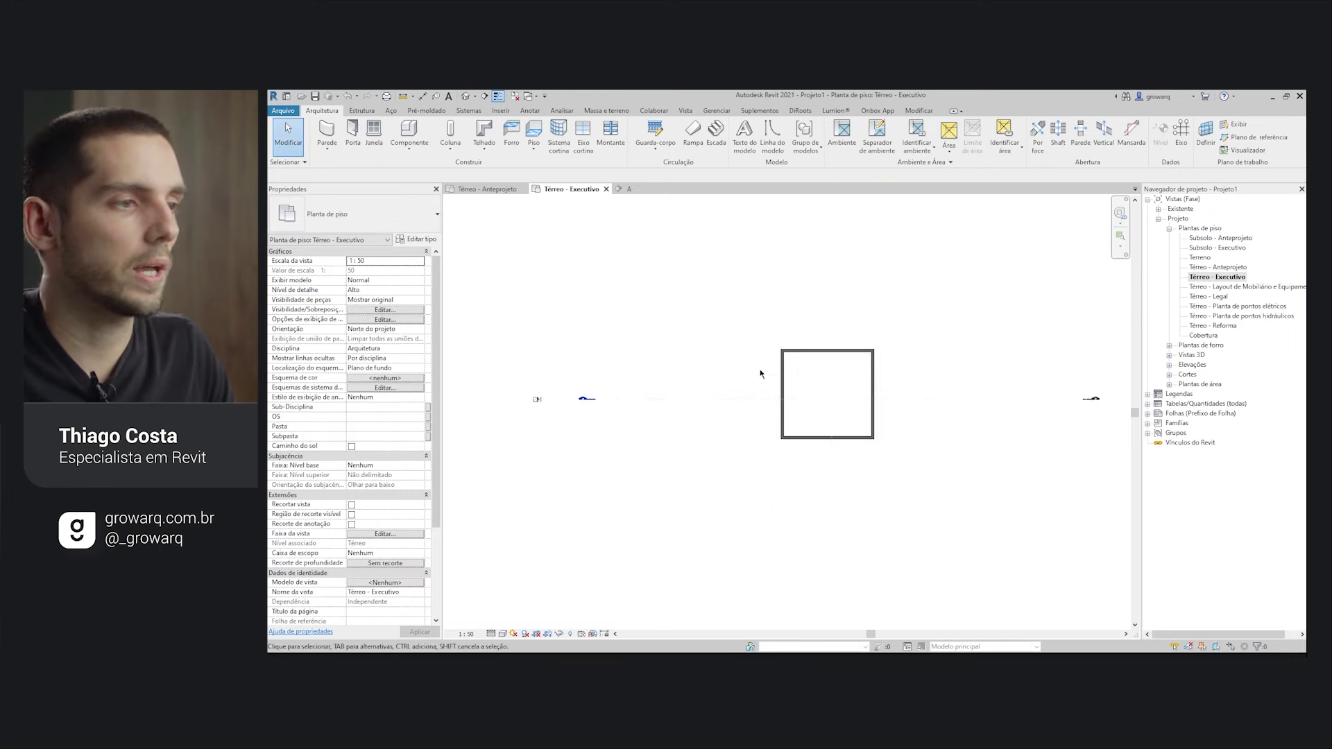
{"action": "double_click", "coordinate": [581, 401]}
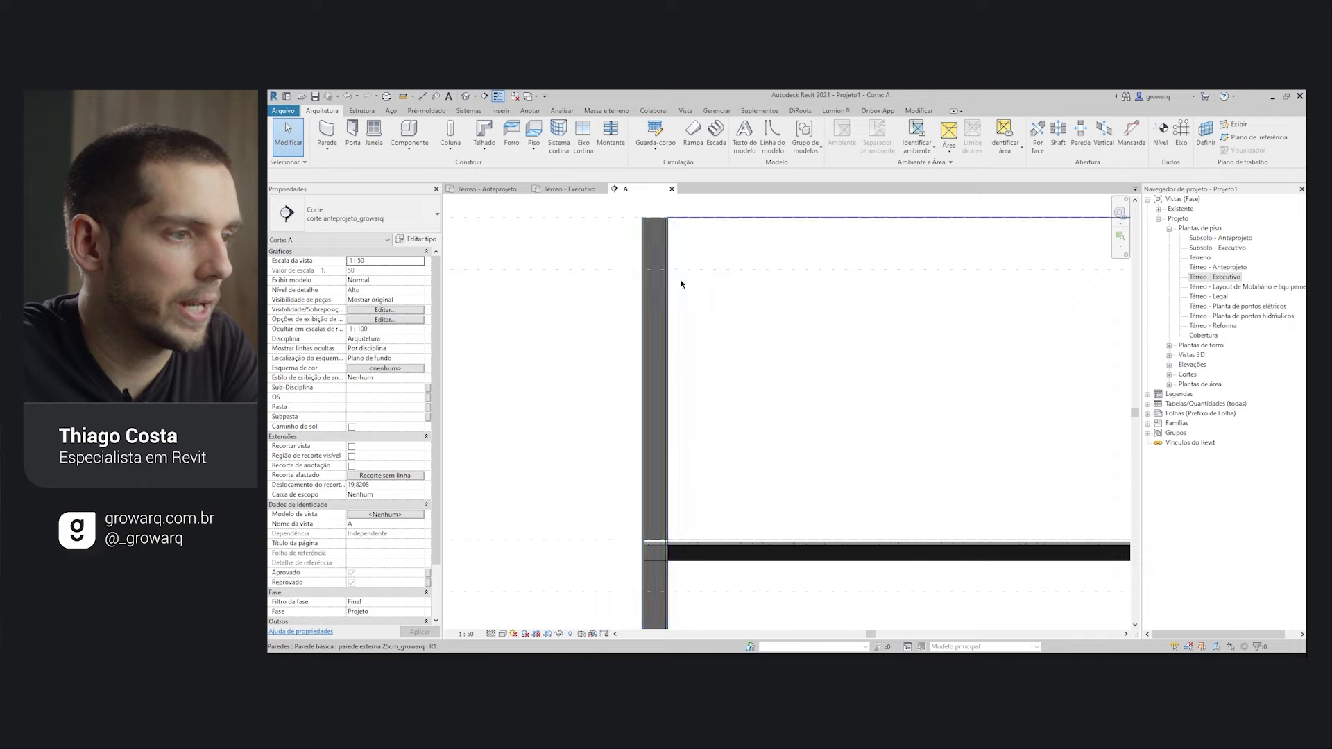
{"action": "scroll", "coordinate": [699, 558], "scroll_direction": "up", "scroll_amount": 2}
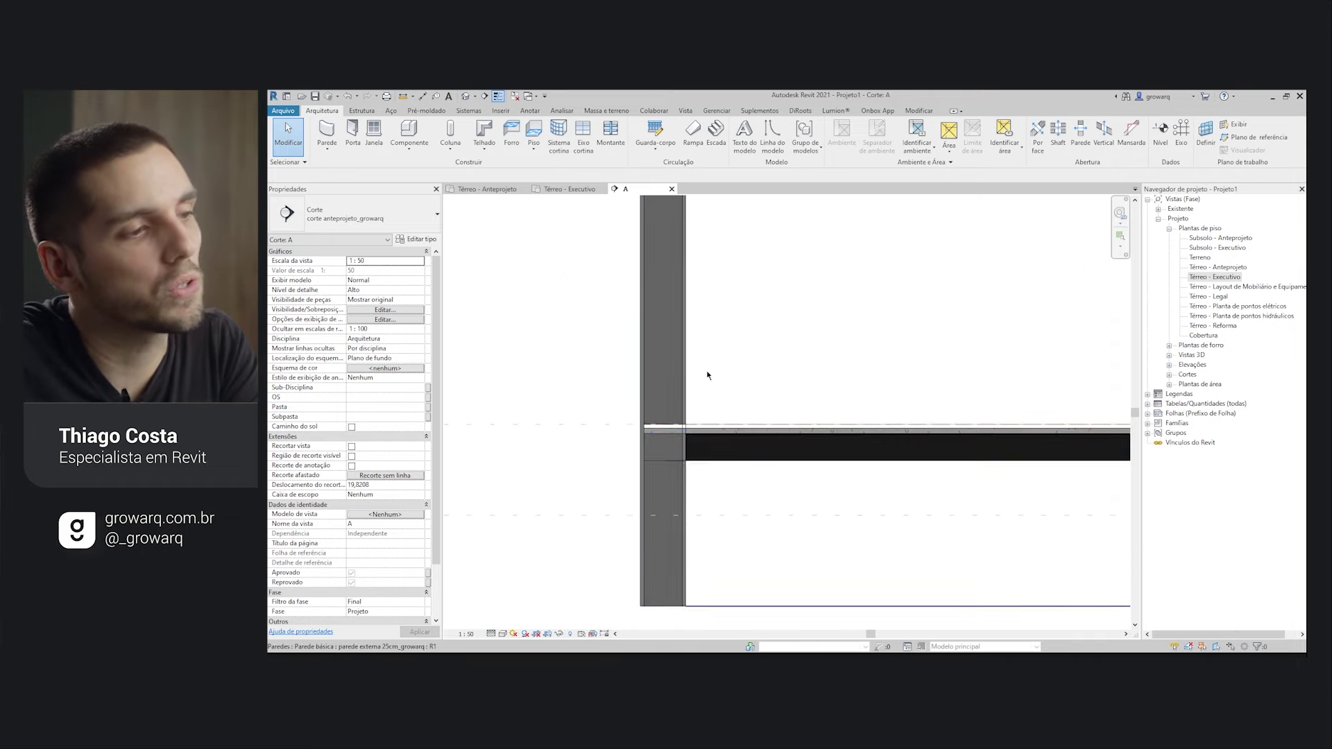
{"action": "scroll", "coordinate": [725, 481], "scroll_direction": "down", "scroll_amount": 2}
{"action": "mouse_move", "coordinate": [838, 484]}
{"action": "middle_mouse_down"}
{"action": "mouse_move", "coordinate": [660, 464]}
{"action": "mouse_move", "coordinate": [566, 470]}
{"action": "mouse_move", "coordinate": [784, 434]}
{"action": "middle_mouse_up"}
{"action": "scroll", "coordinate": [769, 410], "scroll_direction": "up", "scroll_amount": 1}
{"action": "middle_click_drag", "start_coordinate": [758, 380], "coordinate": [775, 464]}
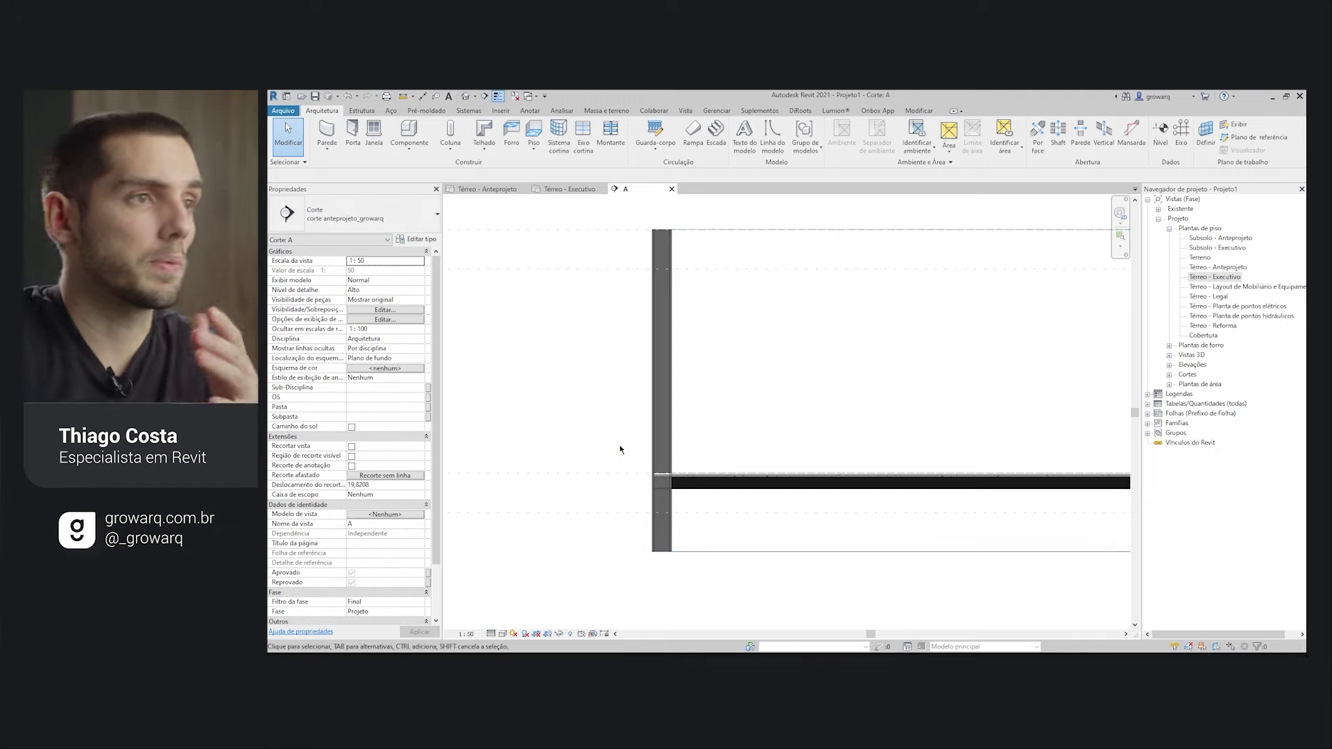
{"action": "left_click", "coordinate": [917, 111]}
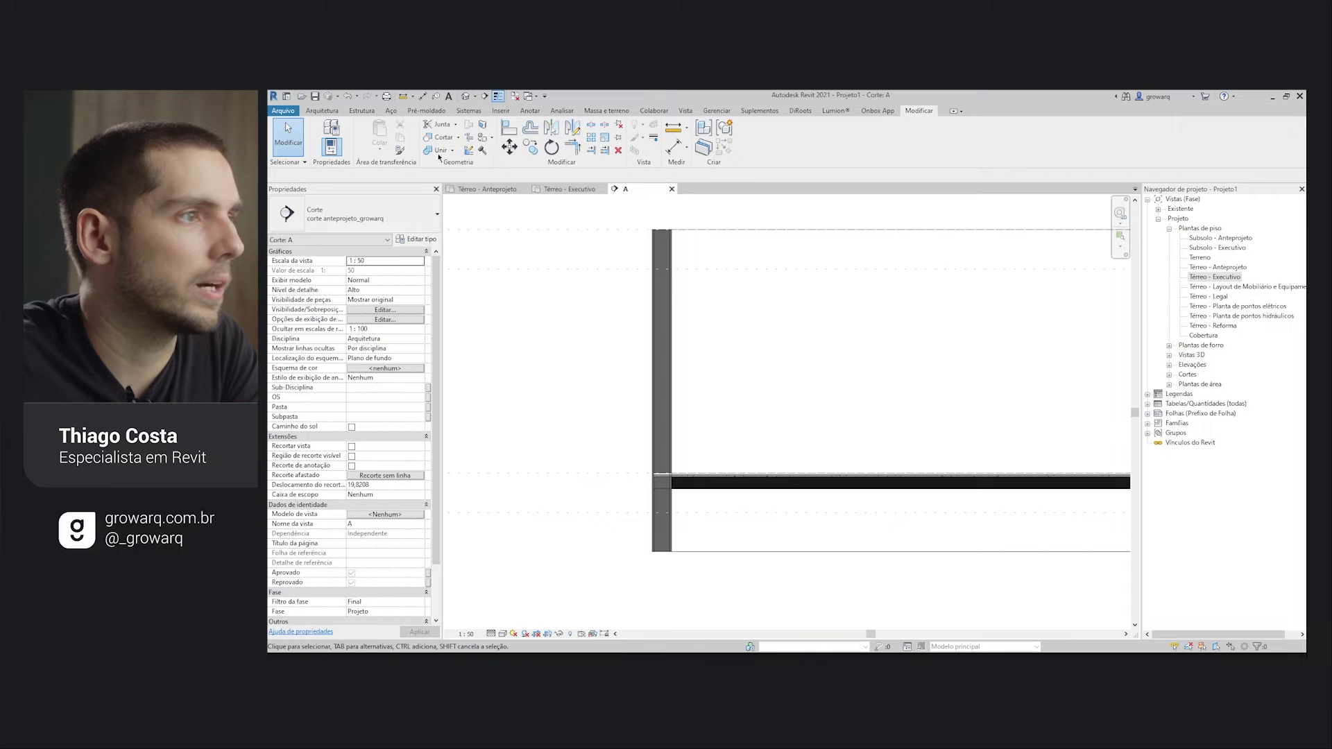
Join the geometry of the floor slab with the wall in section A.
{"action": "left_click", "coordinate": [432, 153]}
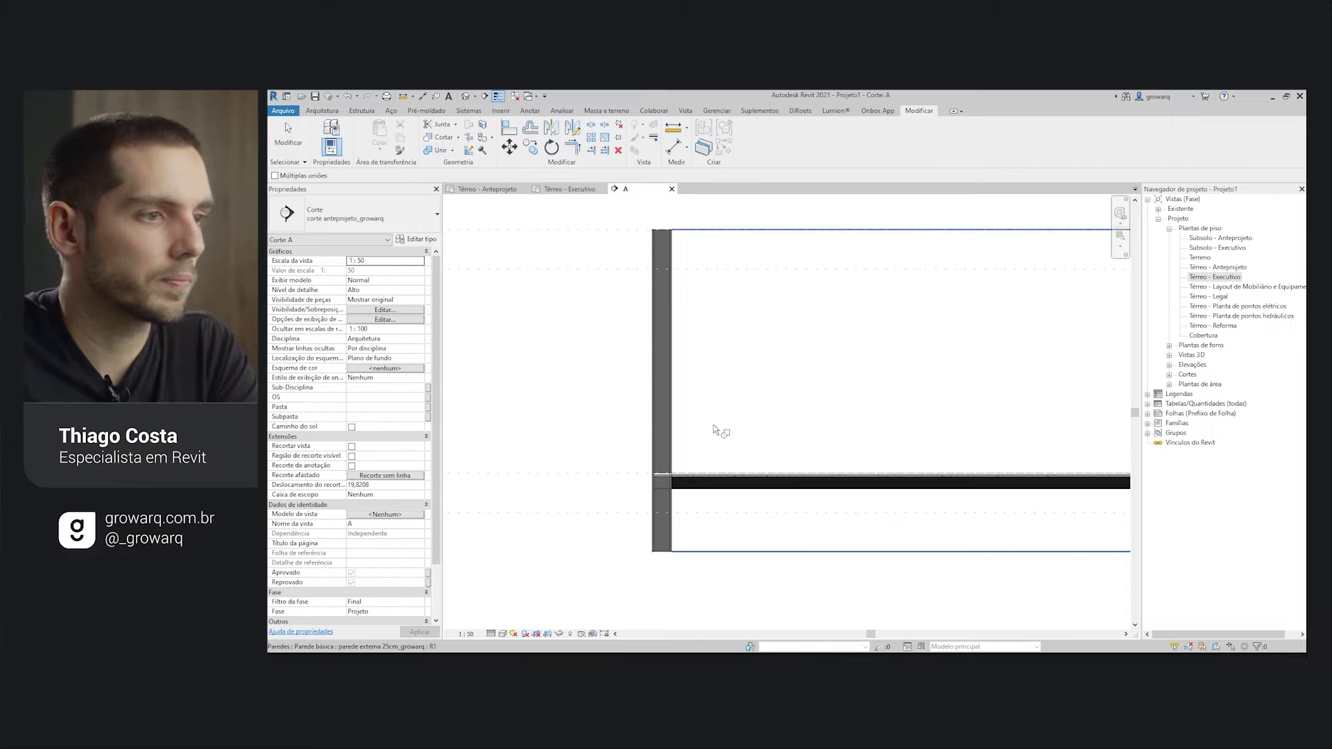
{"action": "scroll", "coordinate": [687, 489], "scroll_direction": "up", "scroll_amount": 2}
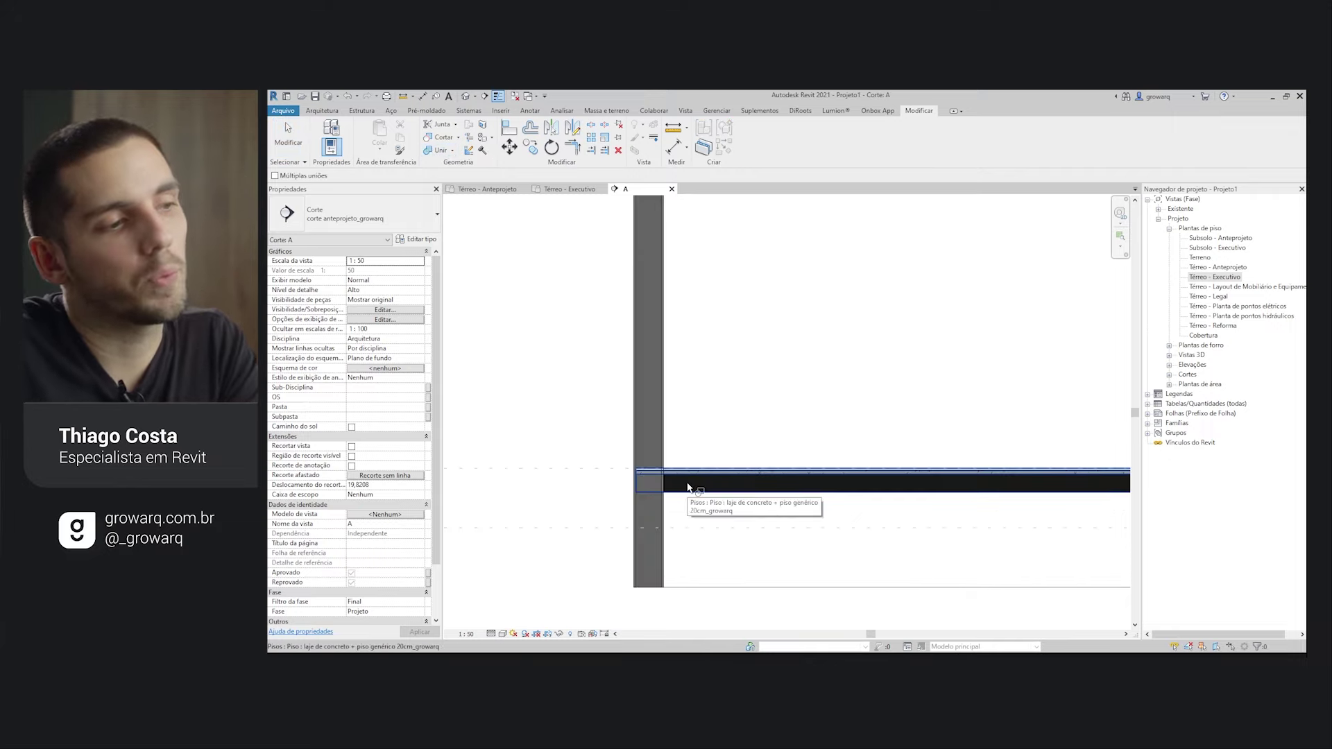
{"action": "left_click", "coordinate": [687, 489]}
{"action": "left_click", "coordinate": [646, 444]}
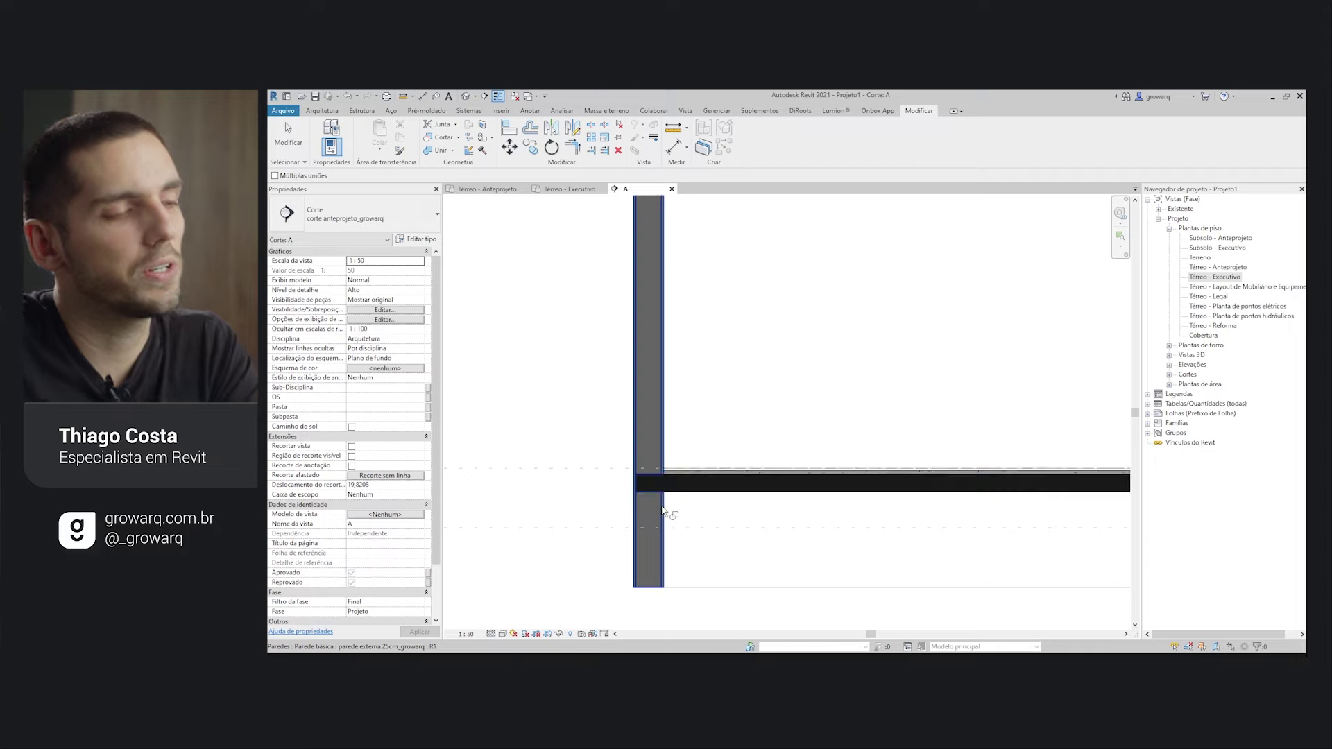
{"action": "scroll", "coordinate": [646, 485], "scroll_direction": "up", "scroll_amount": 2}
{"action": "scroll", "coordinate": [649, 461], "scroll_direction": "up", "scroll_amount": 2}
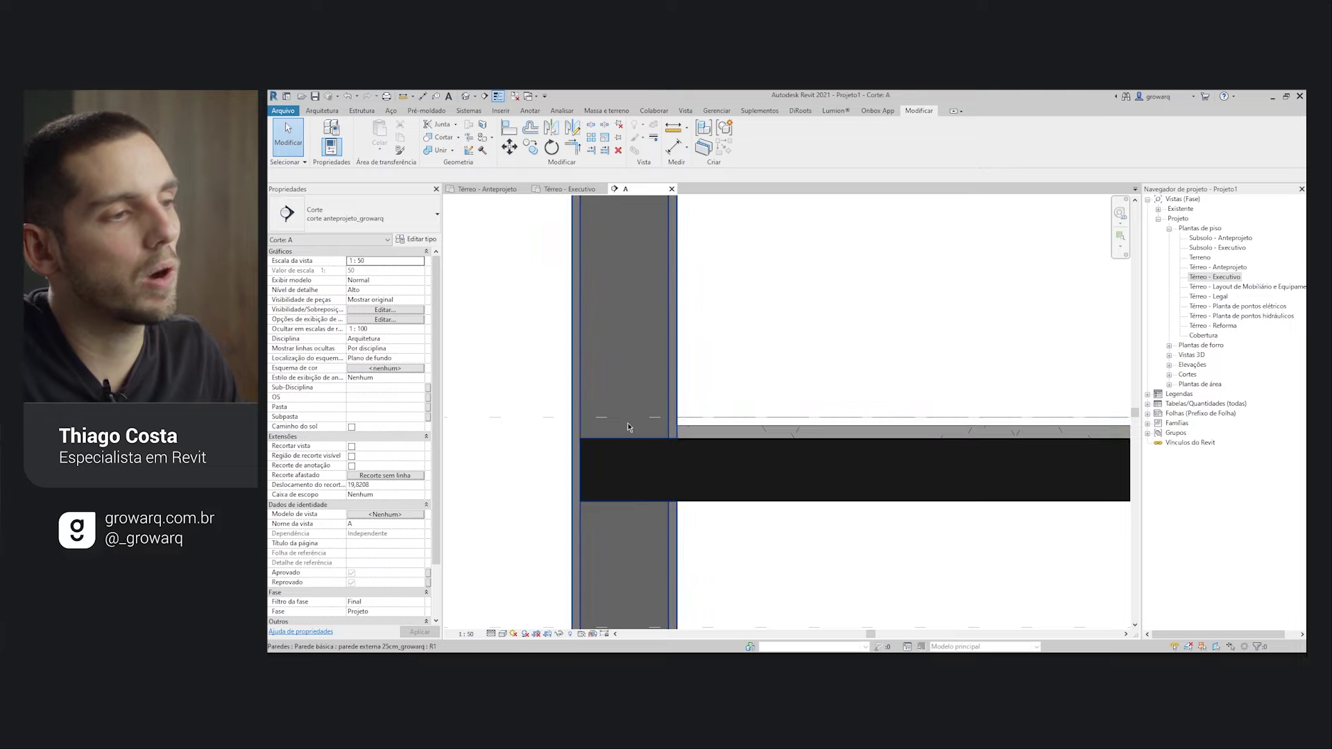
Select the floor slab and open its type properties.
{"action": "scroll", "coordinate": [649, 408], "scroll_direction": "down", "scroll_amount": 2}
{"action": "scroll", "coordinate": [656, 416], "scroll_direction": "down", "scroll_amount": 3}
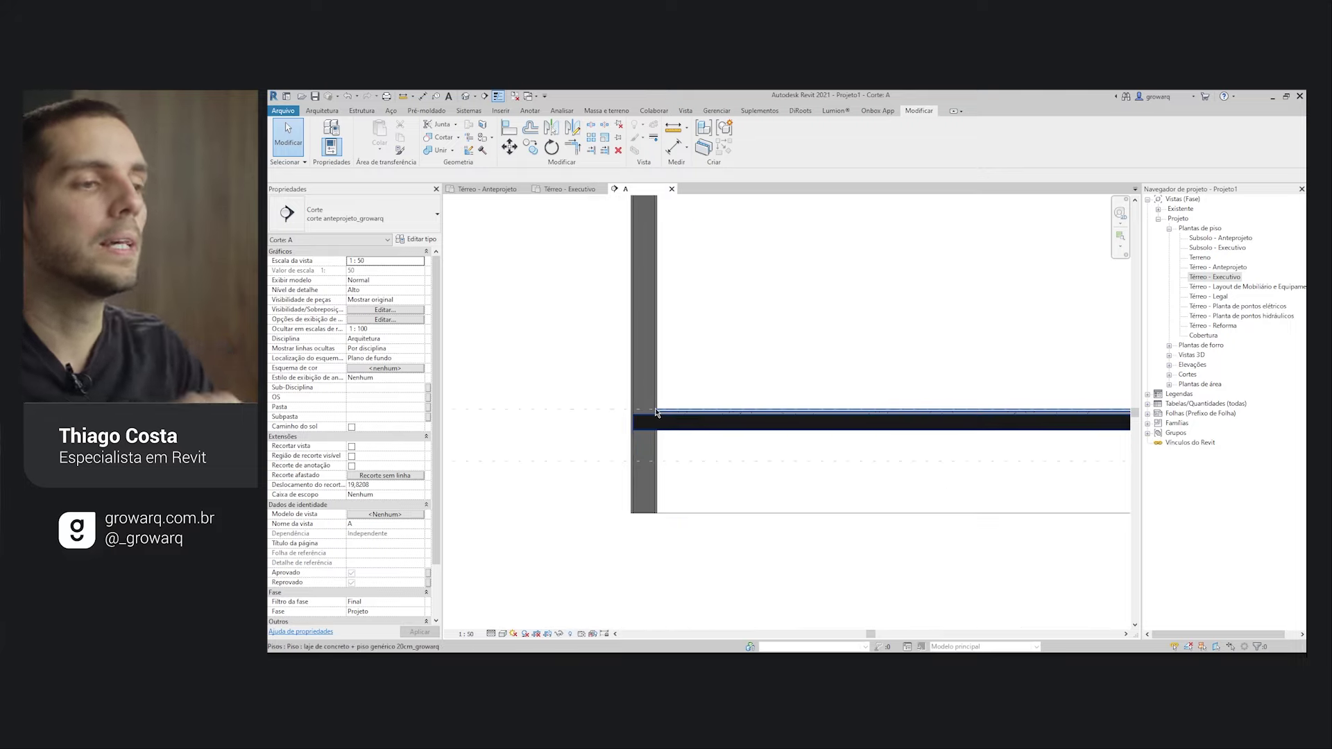
{"action": "scroll", "coordinate": [630, 436], "scroll_direction": "up", "scroll_amount": 1}
{"action": "scroll", "coordinate": [631, 436], "scroll_direction": "up", "scroll_amount": 2}
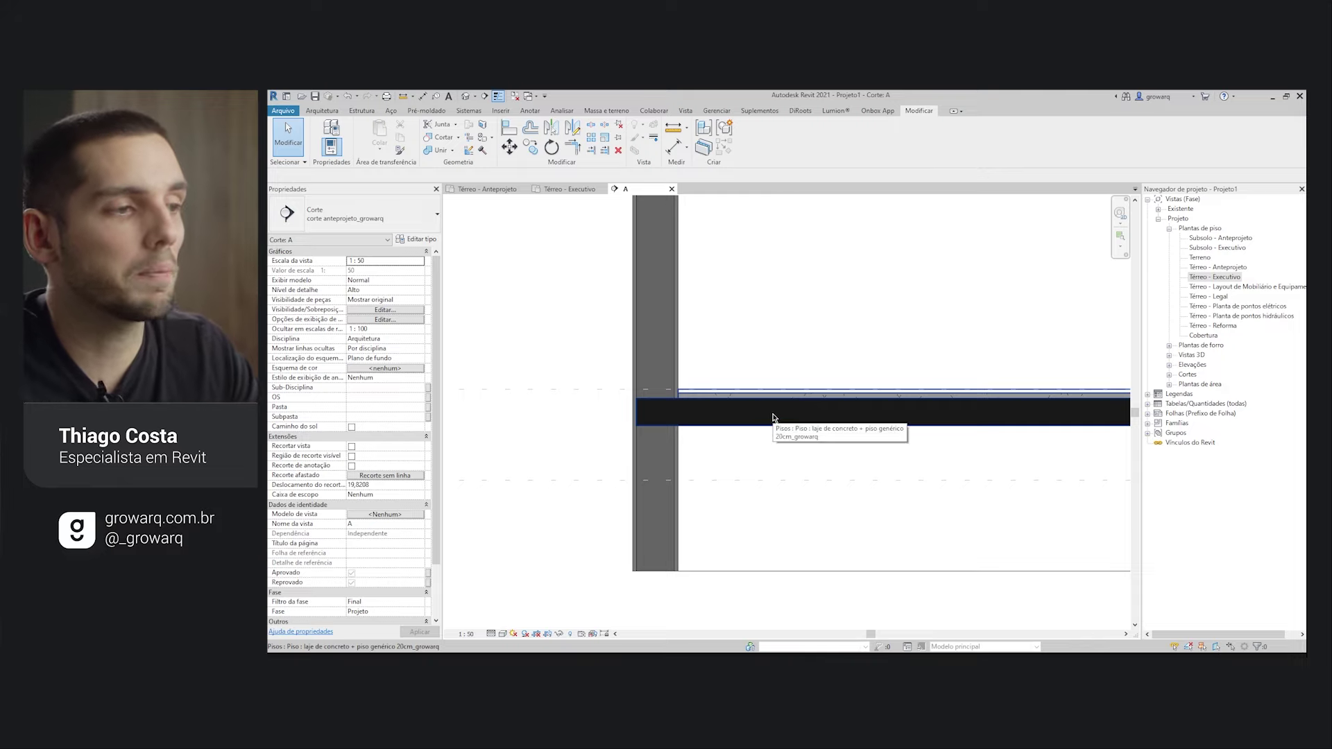
{"action": "scroll", "coordinate": [803, 465], "scroll_direction": "down", "scroll_amount": 1}
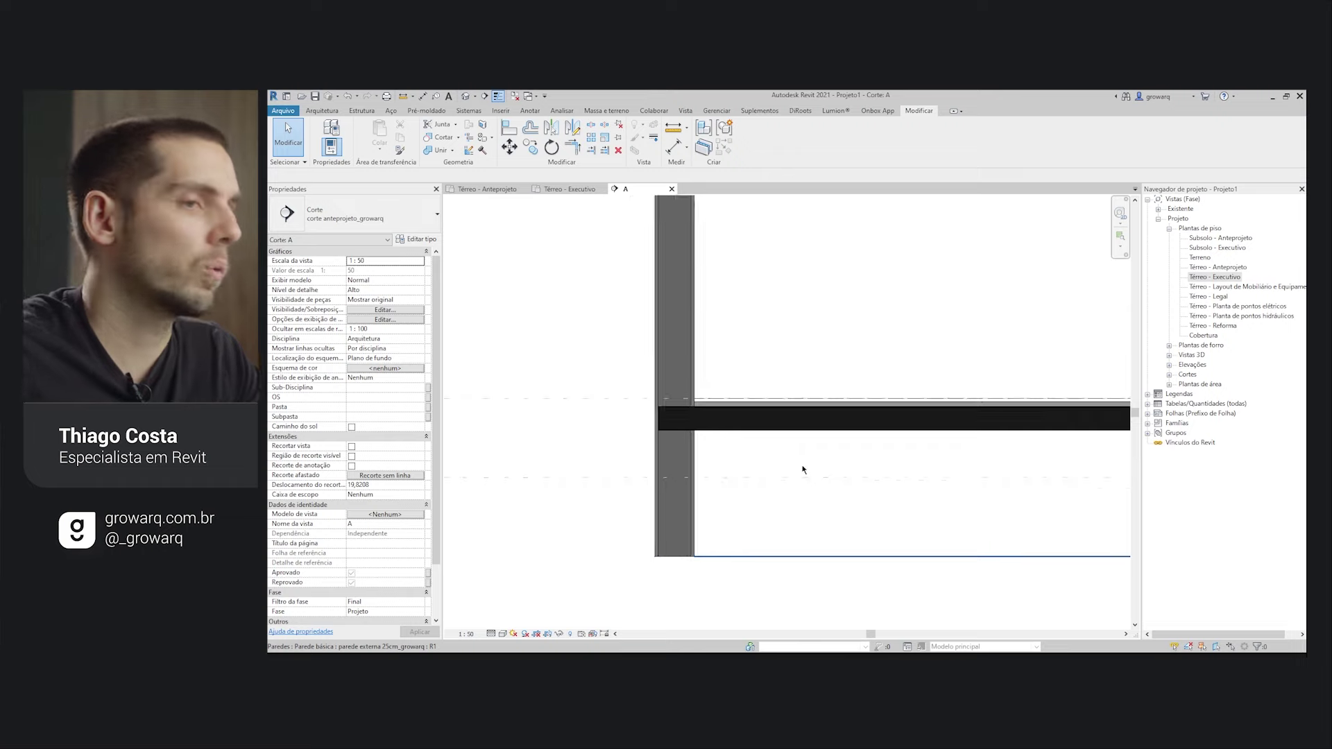
{"action": "middle_click_drag", "start_coordinate": [807, 466], "coordinate": [757, 441]}
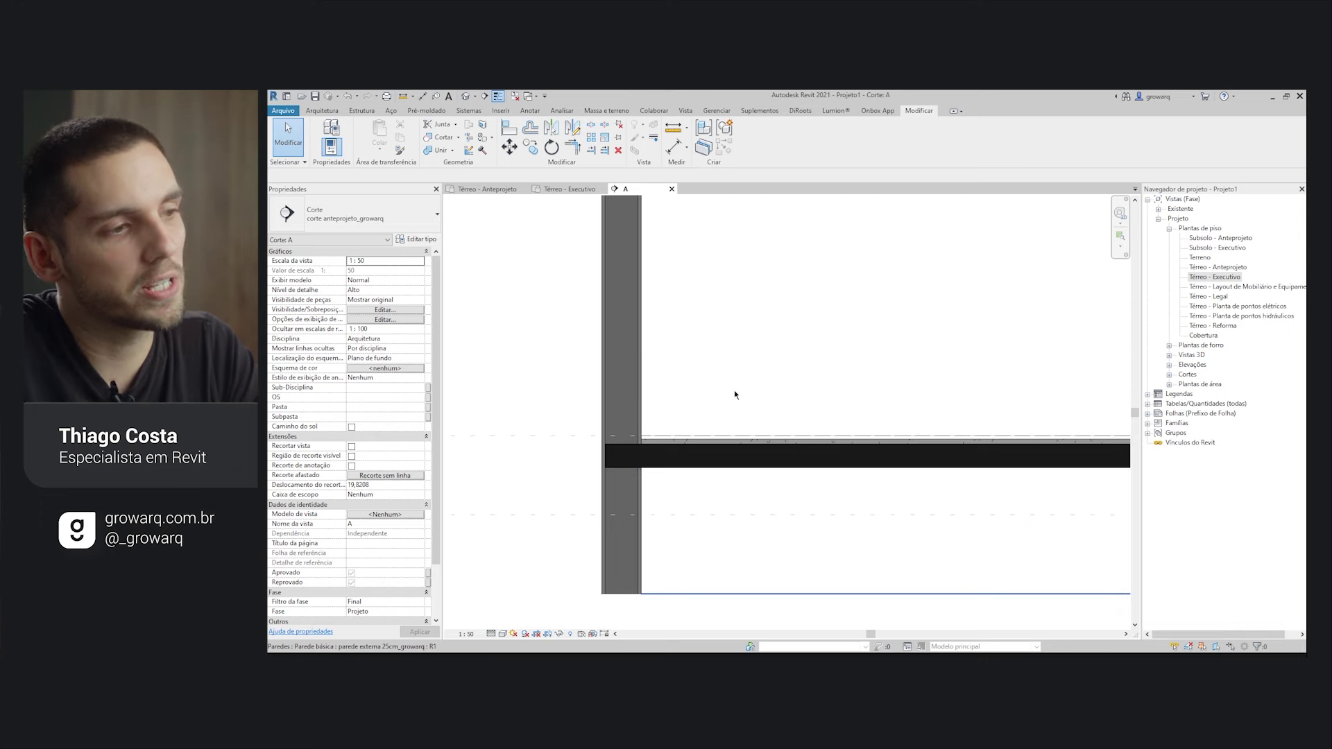
{"action": "left_click", "coordinate": [704, 456]}
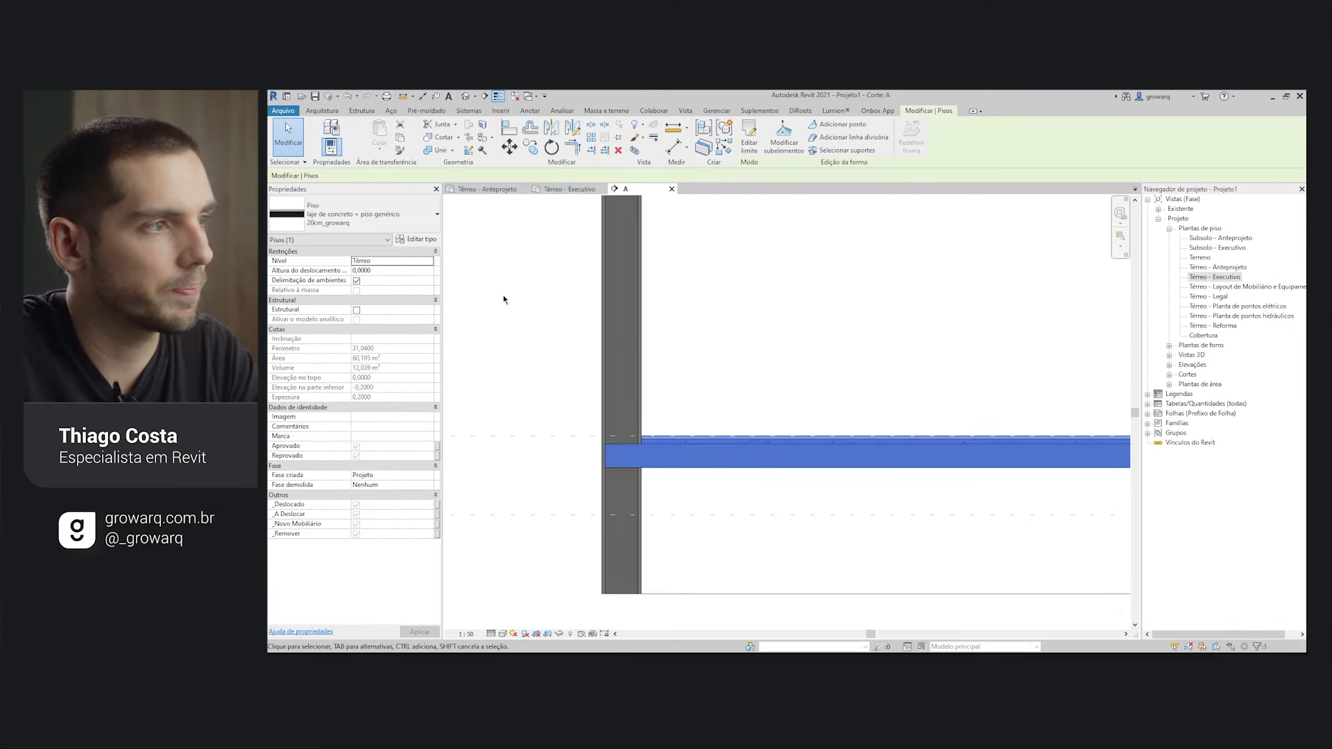
{"action": "left_click", "coordinate": [421, 240]}
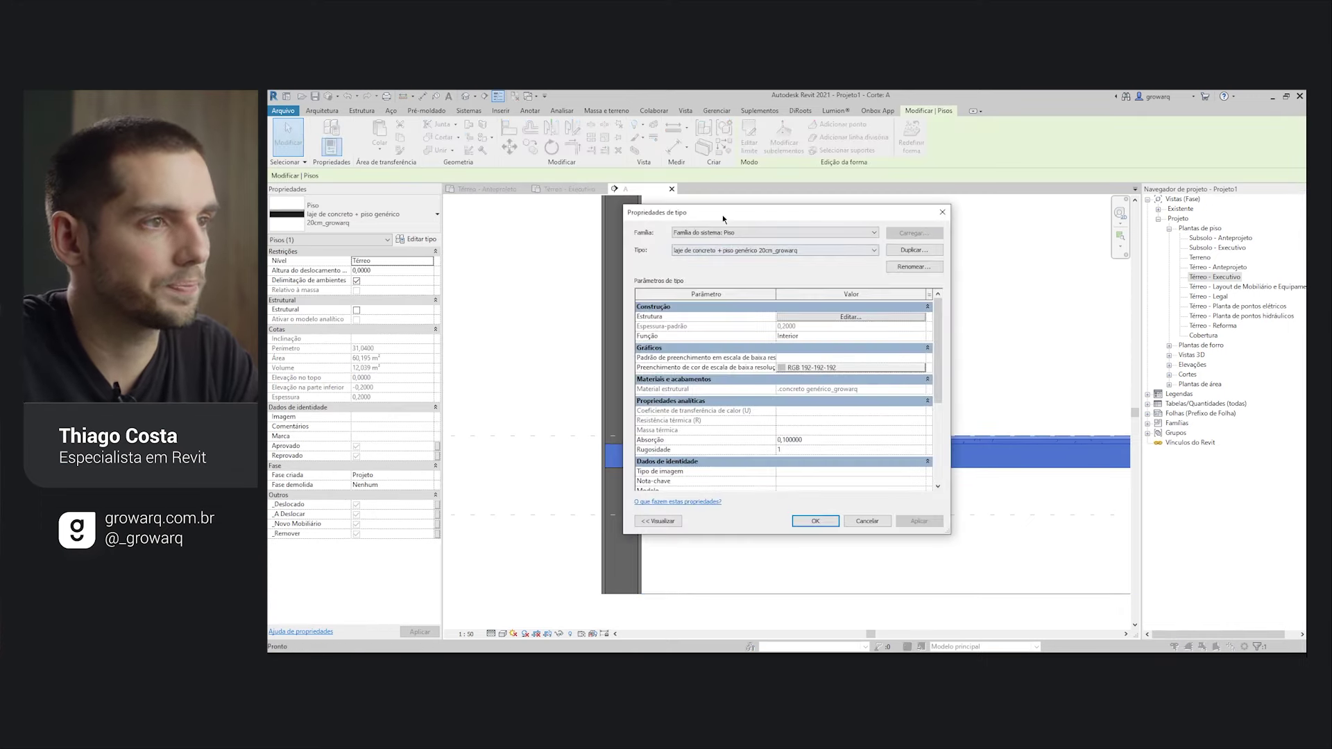
Open the slab type's layer structure with its preview, leaving layer 1's function unchanged.
{"action": "left_click_drag", "start_coordinate": [723, 220], "coordinate": [857, 213]}
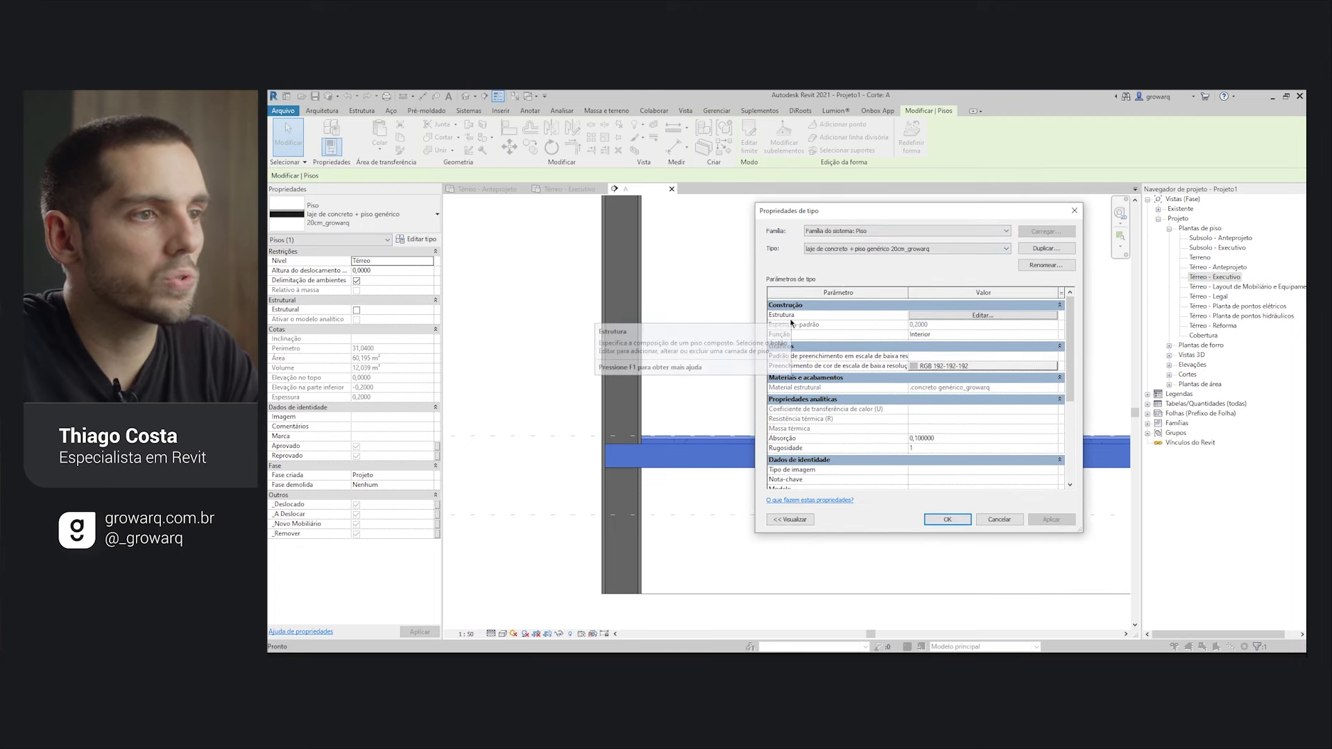
{"action": "left_click", "coordinate": [994, 315]}
{"action": "left_click_drag", "start_coordinate": [892, 217], "coordinate": [1095, 209]}
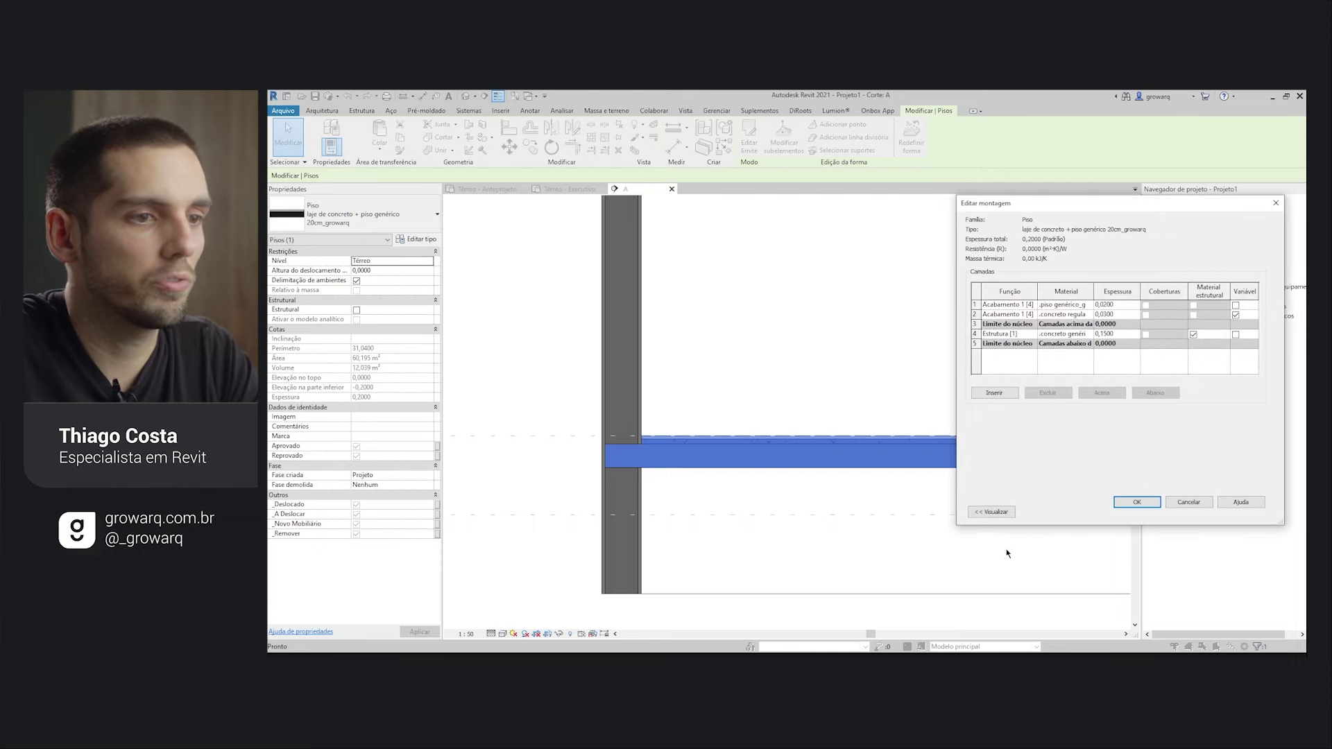
{"action": "left_click", "coordinate": [990, 511]}
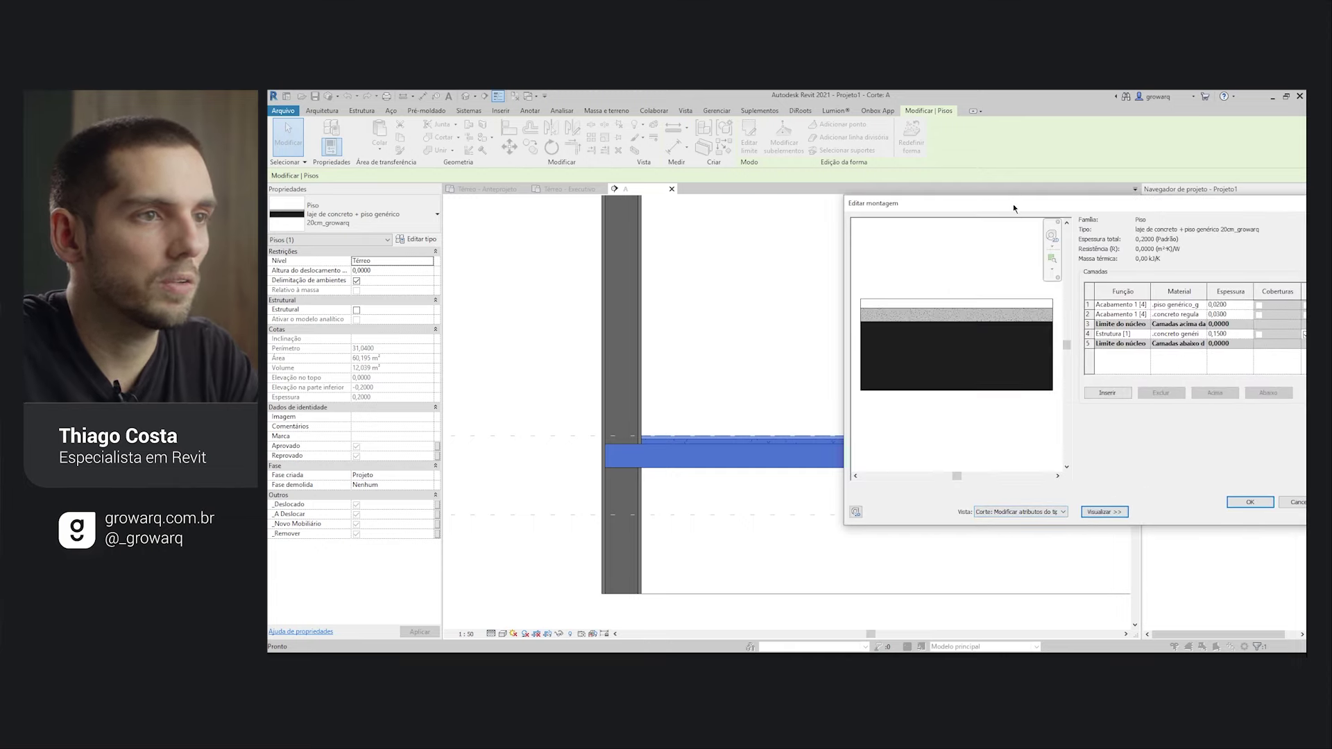
{"action": "left_click_drag", "start_coordinate": [1012, 204], "coordinate": [919, 181]}
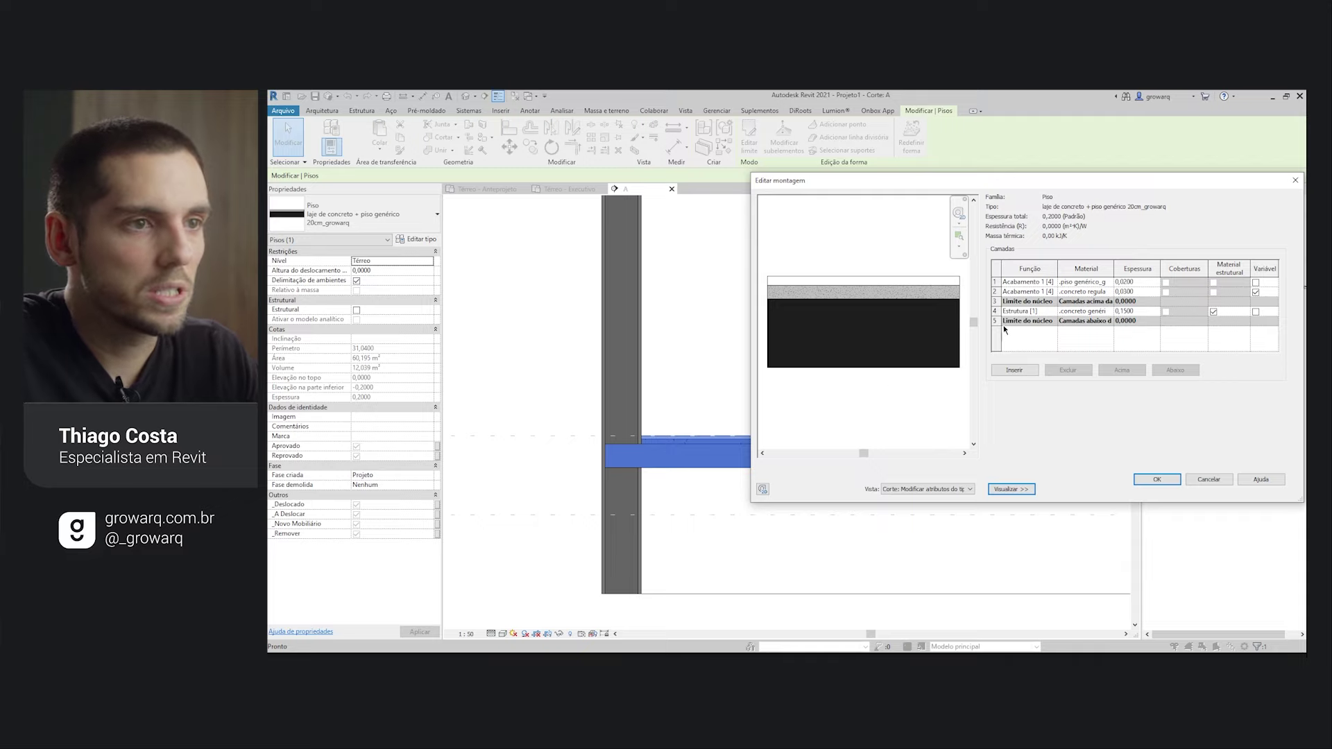
{"action": "left_click", "coordinate": [1055, 284]}
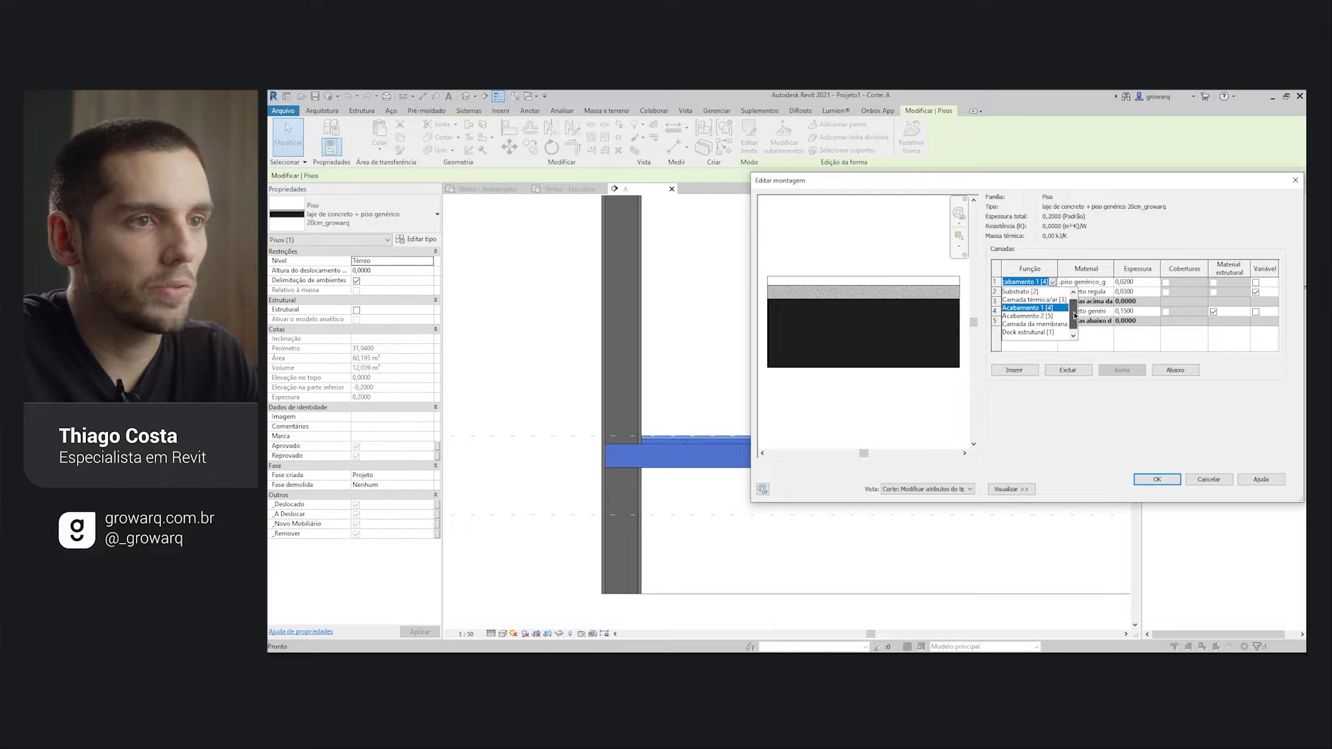
{"action": "left_click_drag", "start_coordinate": [1071, 306], "coordinate": [1074, 303]}
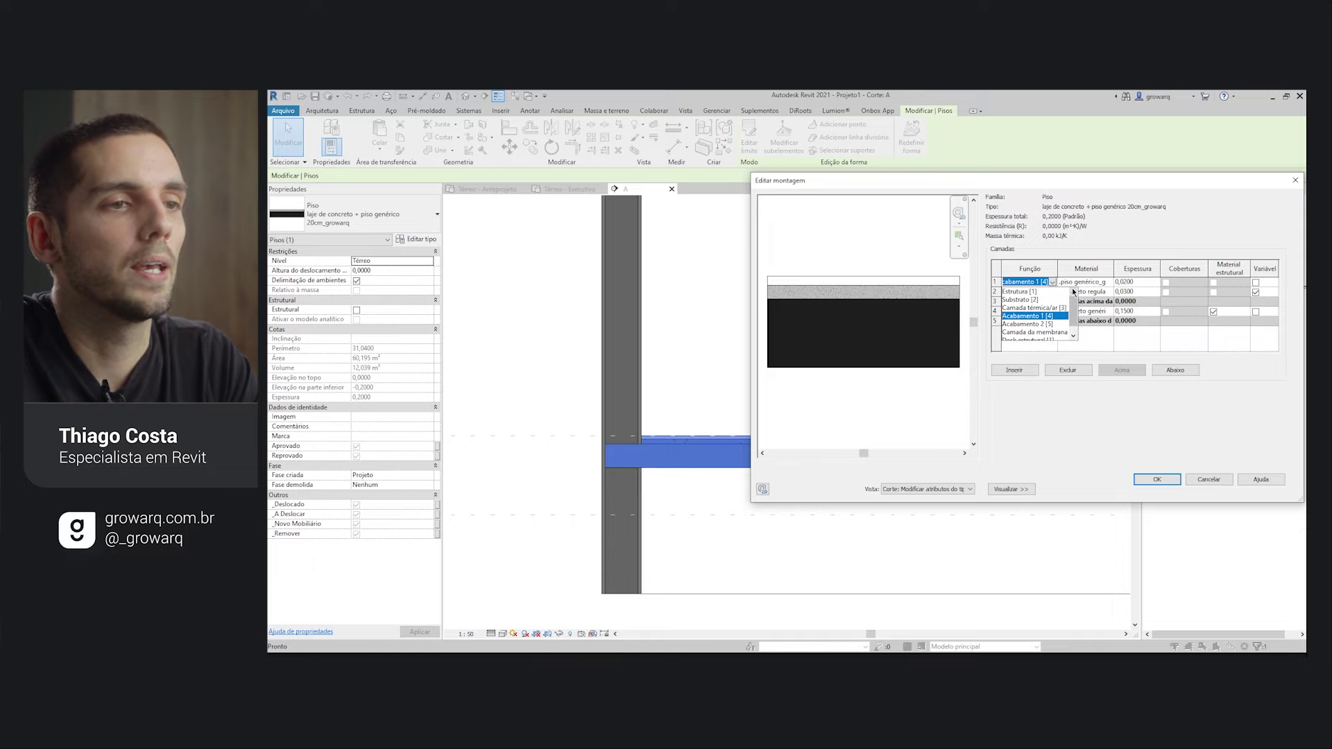
{"action": "left_click", "coordinate": [1051, 285]}
Change layer 4 from Estrutura [1] to Acabamento 2 [5] and confirm.
{"action": "left_click", "coordinate": [1028, 348]}
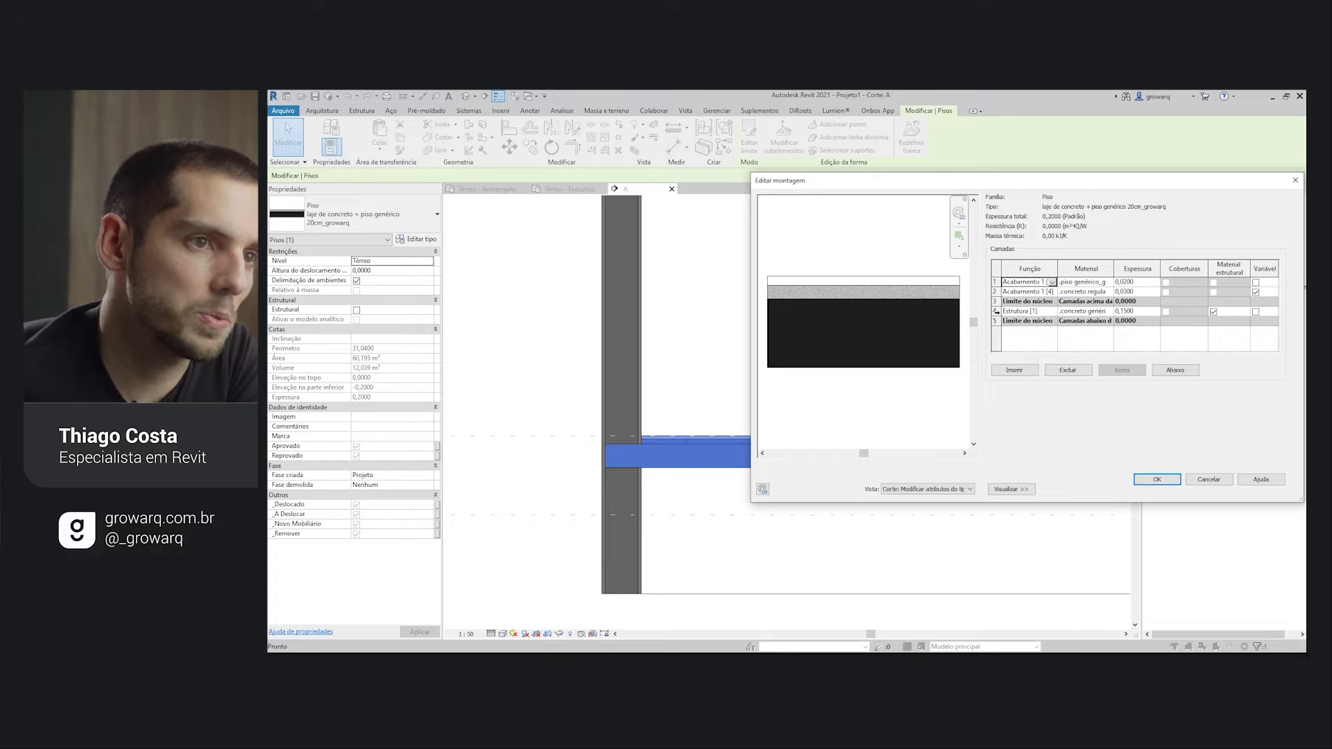
{"action": "left_click", "coordinate": [996, 311]}
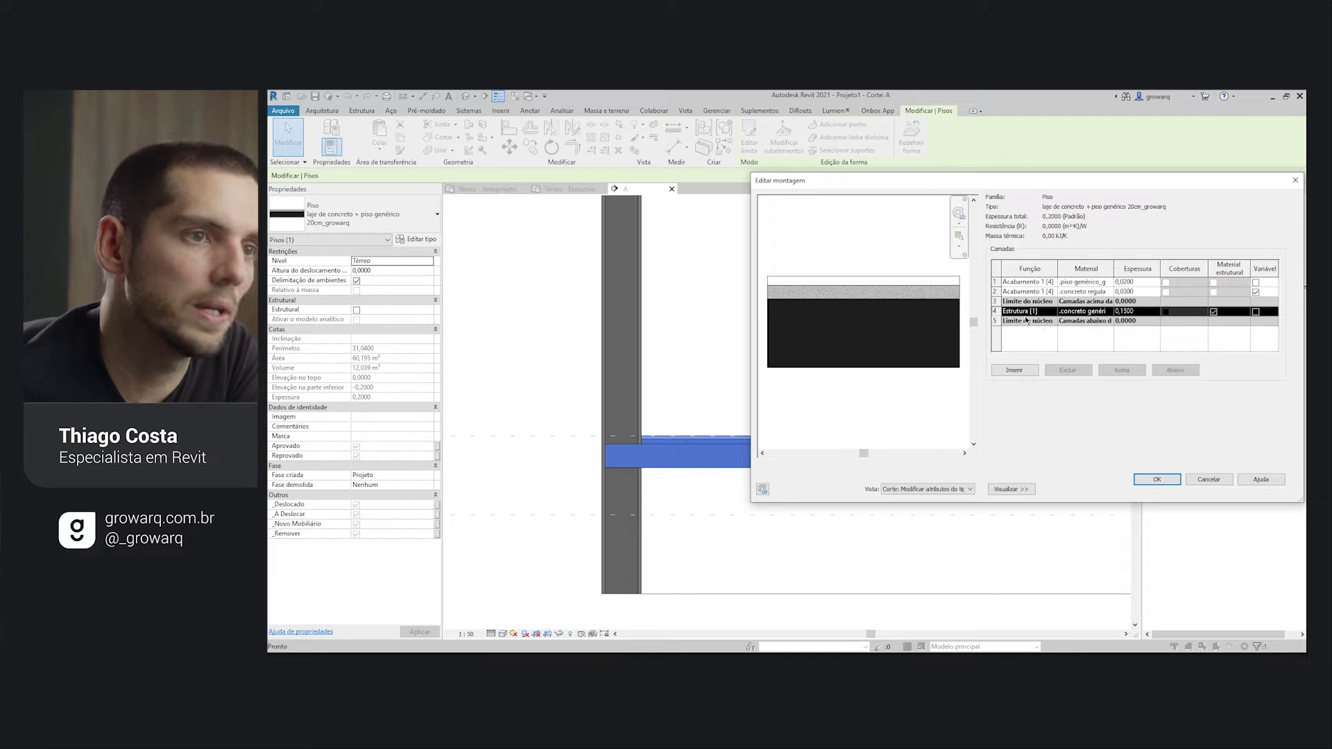
{"action": "left_click", "coordinate": [1054, 312]}
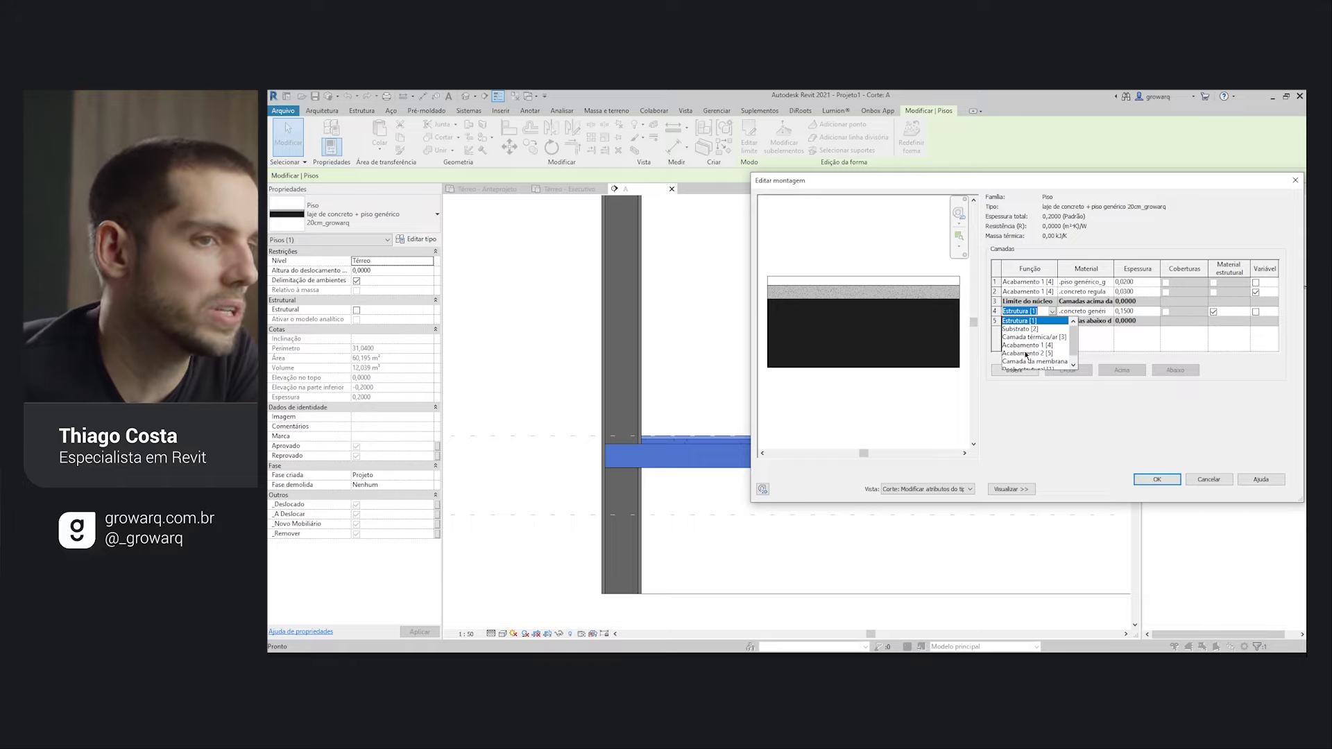
{"action": "left_click", "coordinate": [1025, 354]}
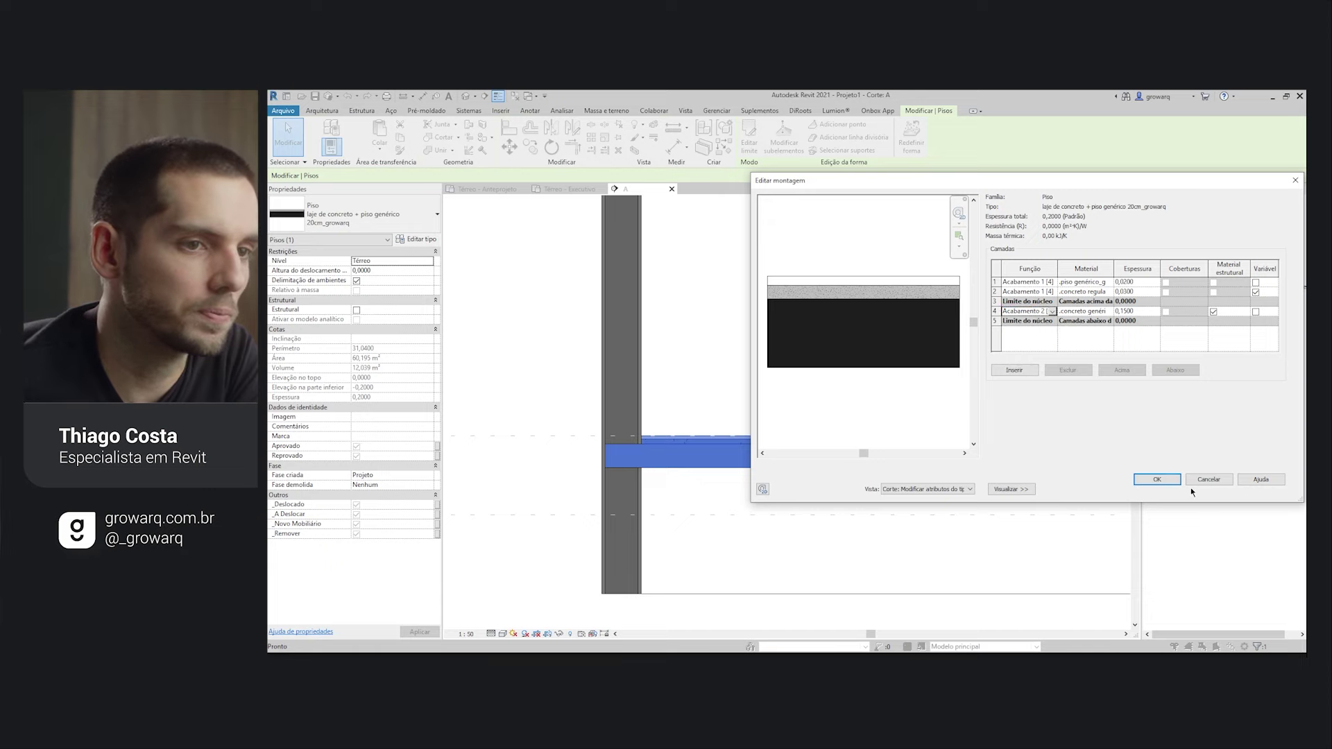
{"action": "left_click", "coordinate": [1157, 479]}
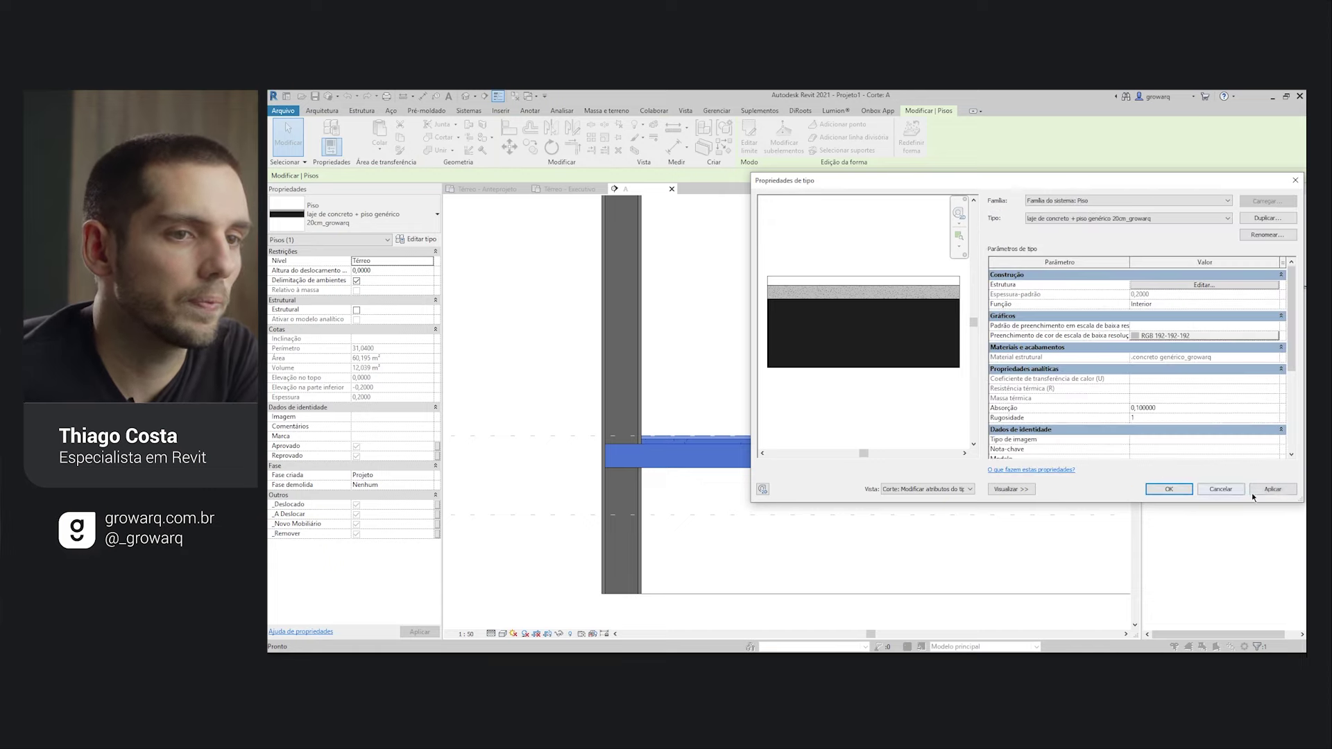
{"action": "left_click", "coordinate": [1273, 489]}
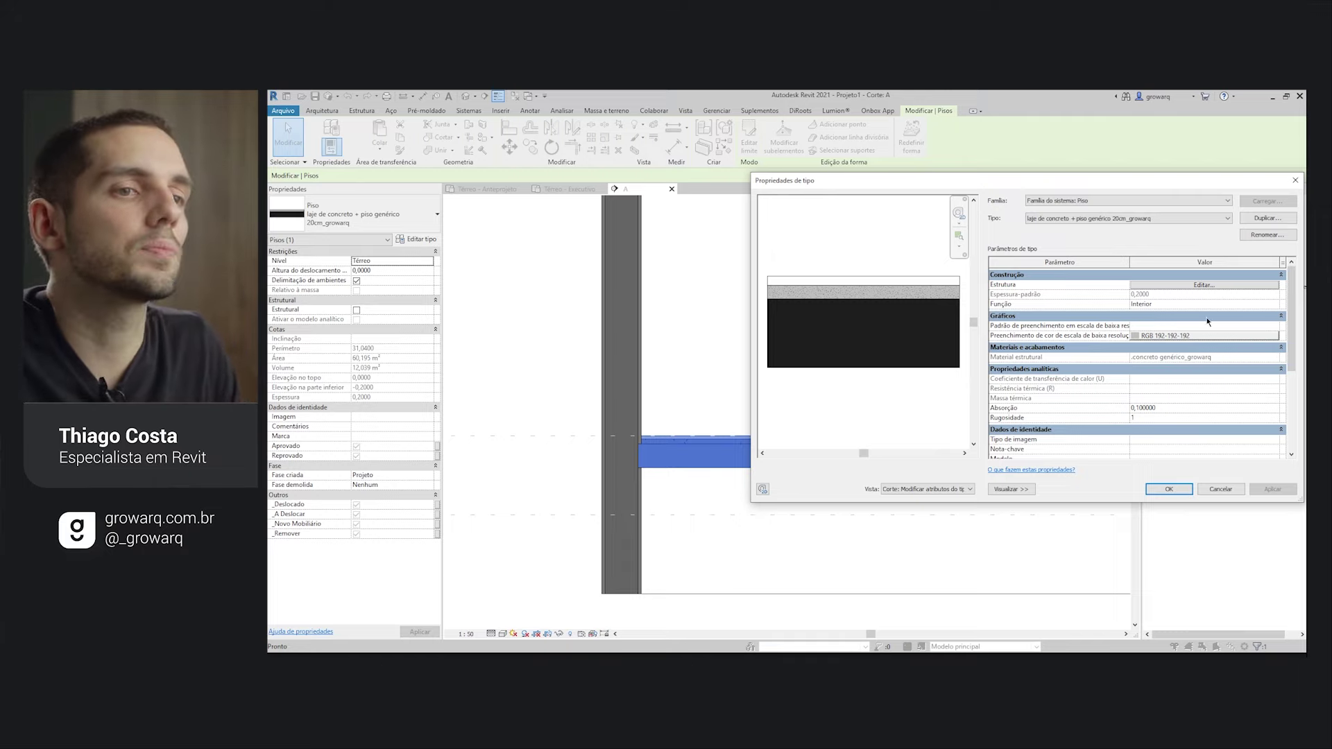
Set layer 4 back to Estrutura [1], then apply and close the floor type settings.
{"action": "left_click", "coordinate": [1188, 288]}
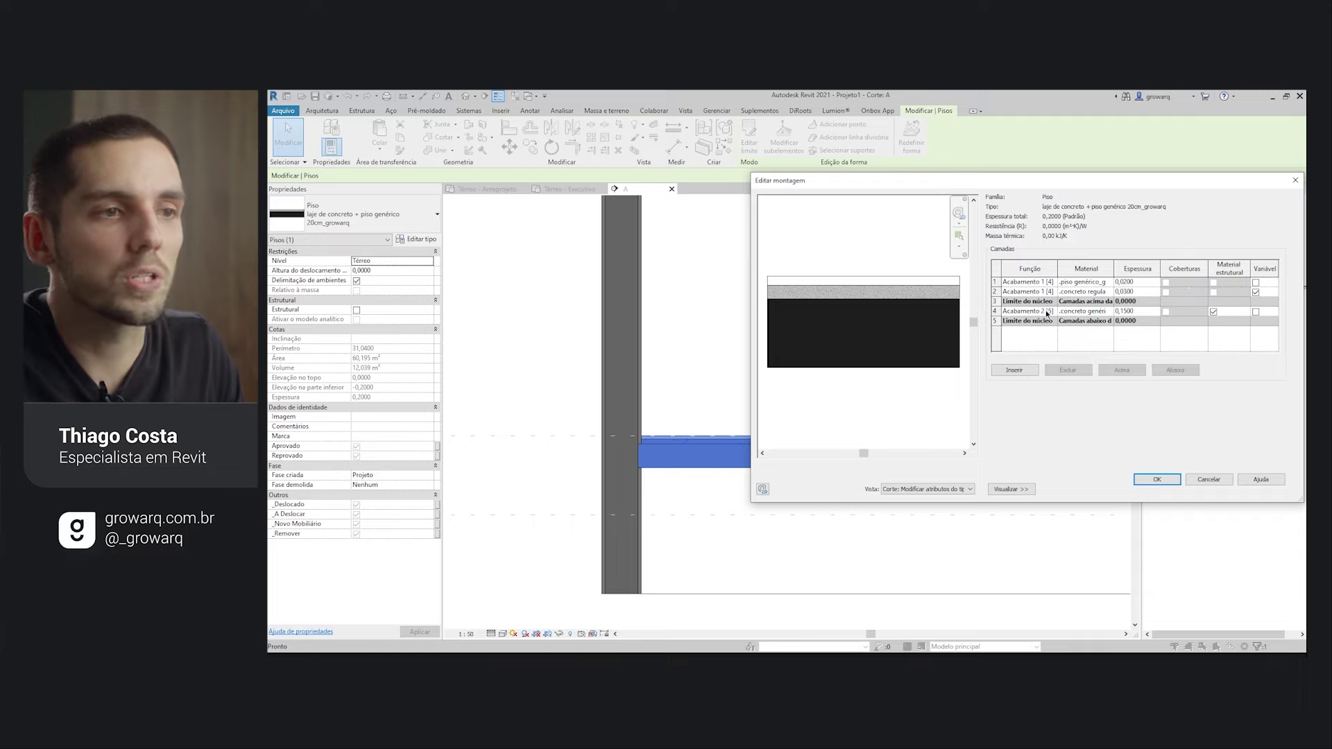
{"action": "left_click", "coordinate": [1053, 317]}
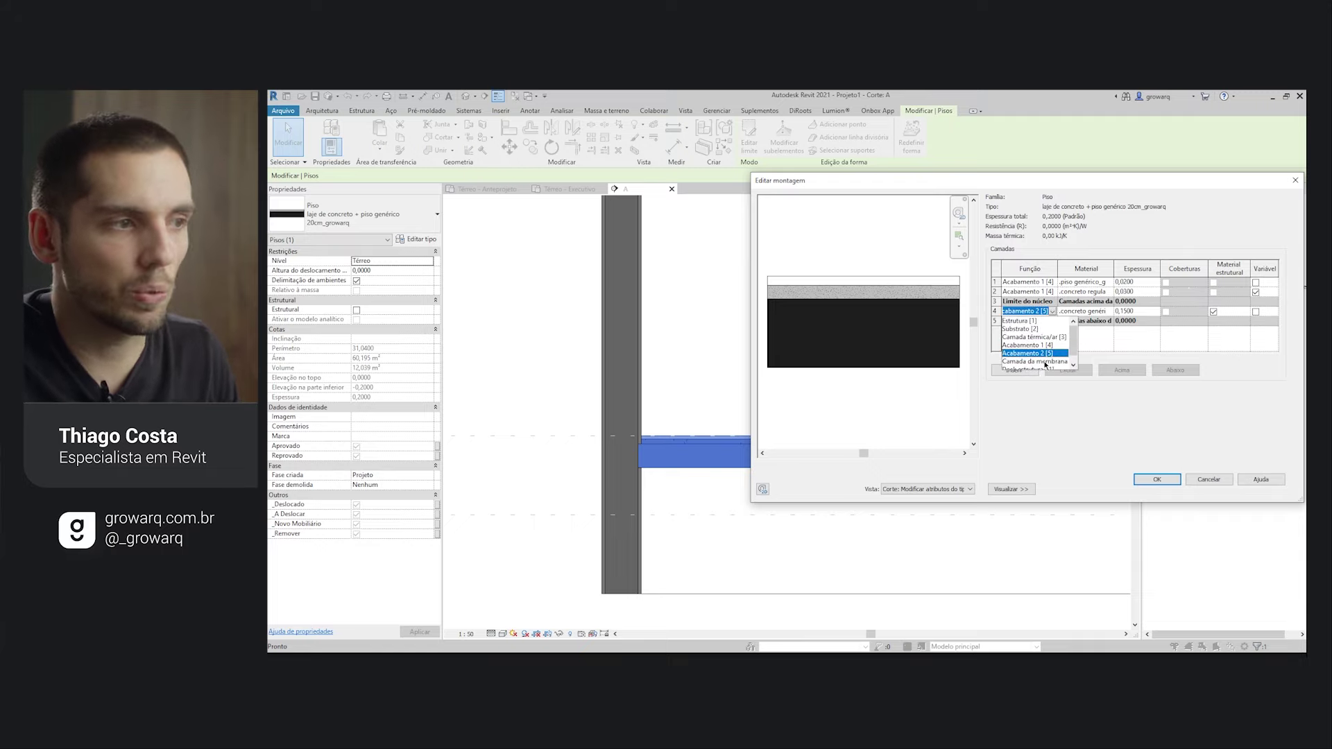
{"action": "left_click", "coordinate": [1028, 322]}
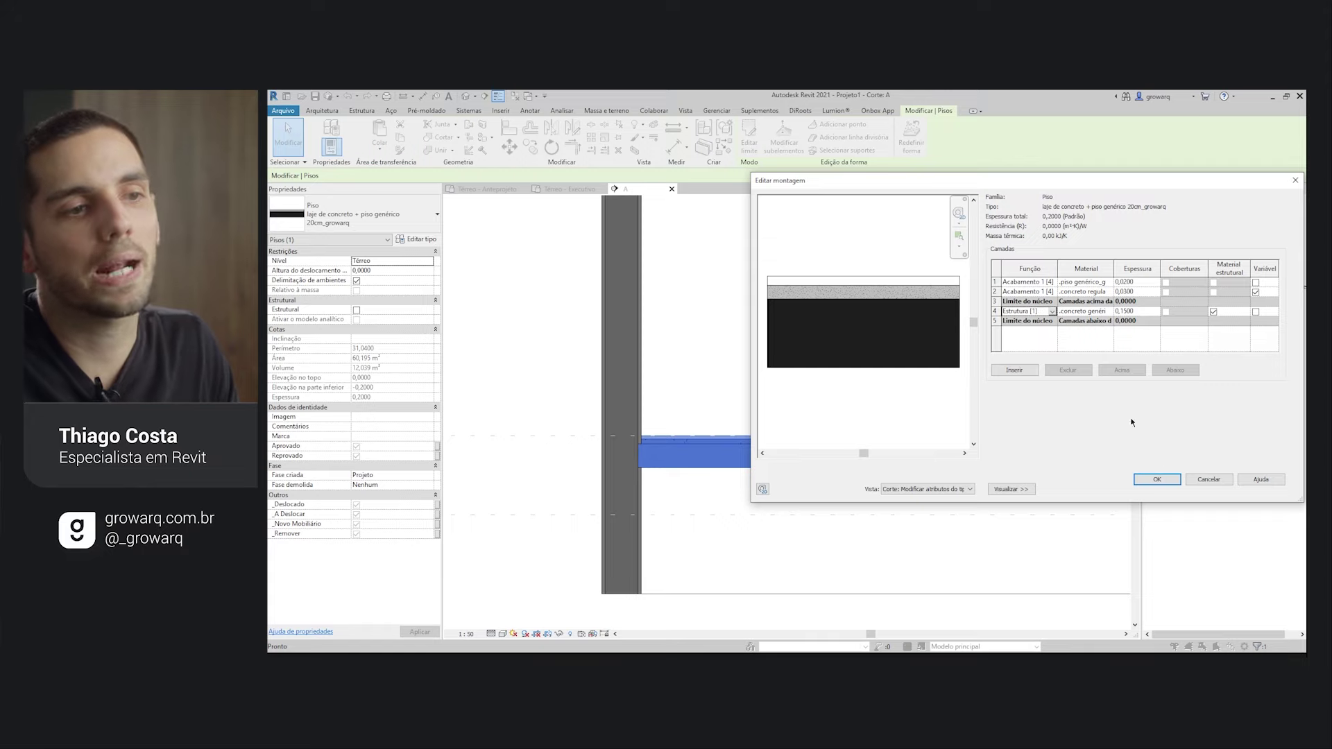
{"action": "left_click", "coordinate": [1160, 479]}
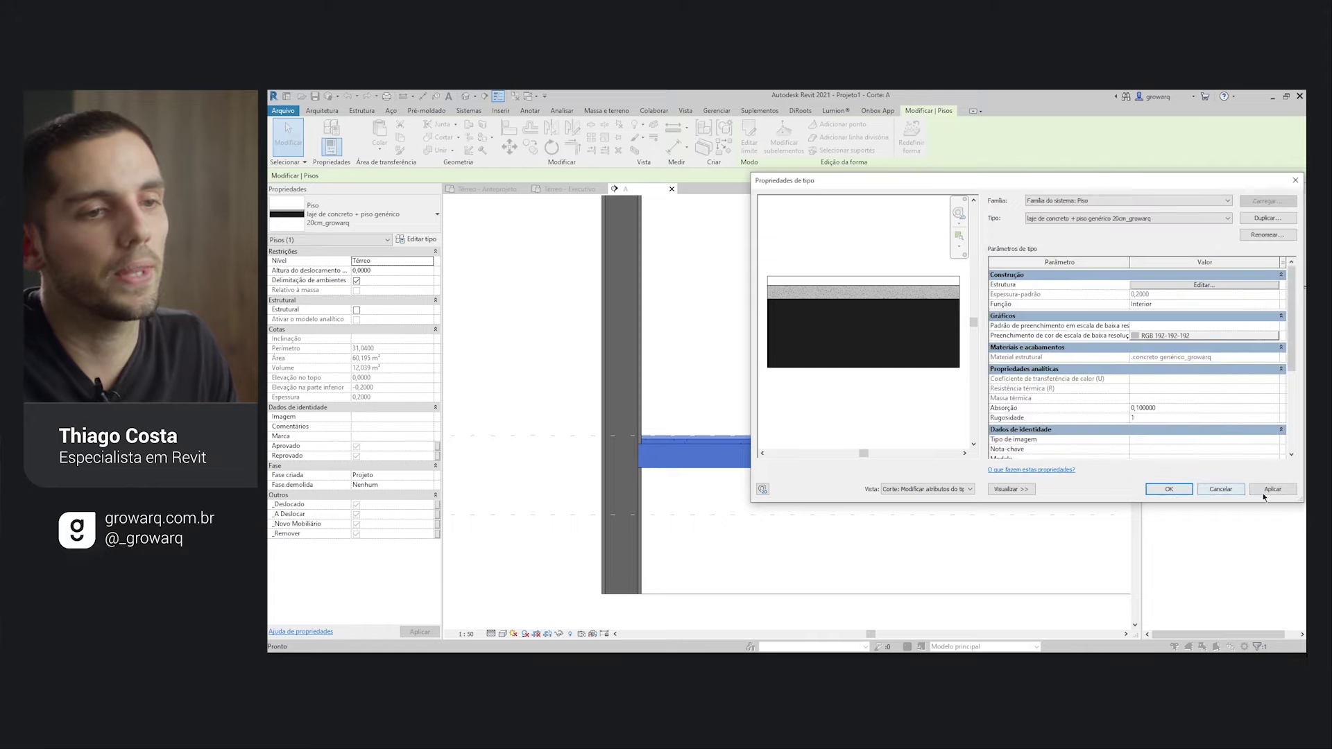
{"action": "left_click", "coordinate": [1258, 492]}
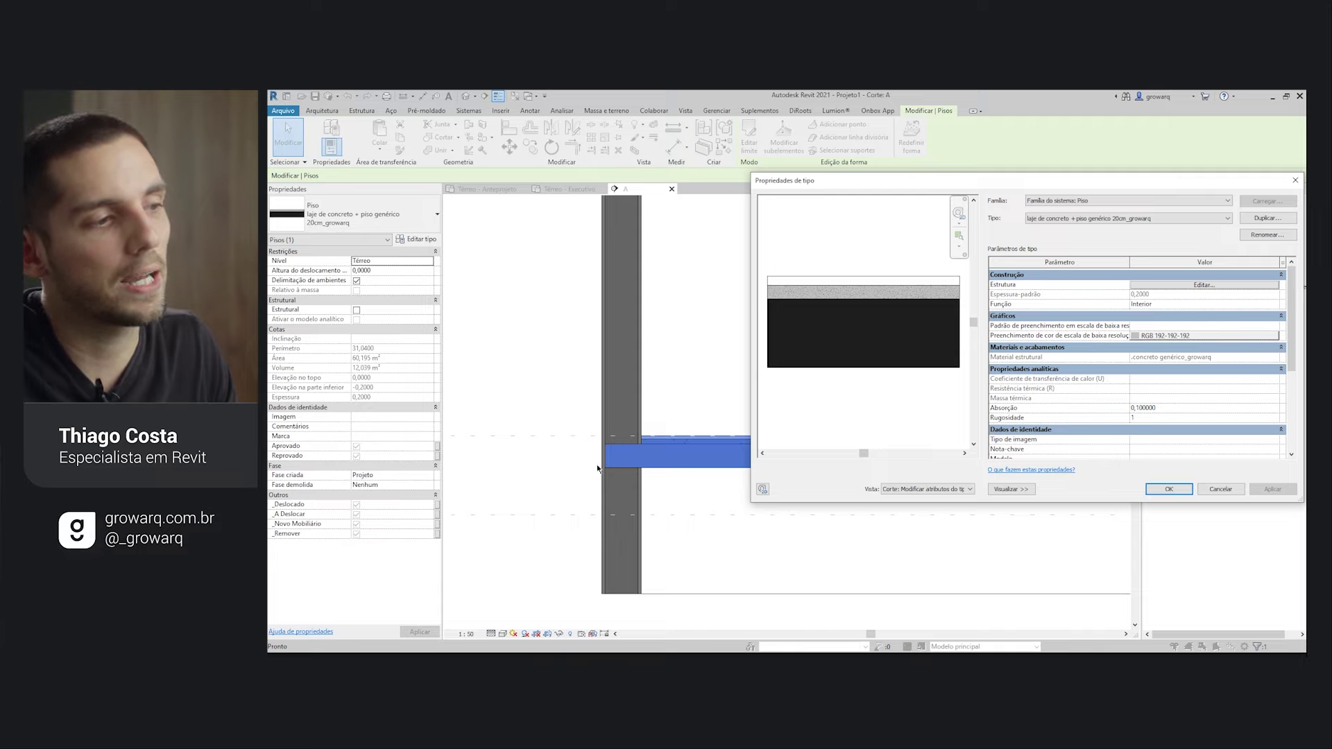
{"action": "left_click", "coordinate": [1168, 489]}
{"action": "key", "text": "Escape"}
{"action": "scroll", "coordinate": [740, 471], "scroll_direction": "down", "scroll_amount": 3}
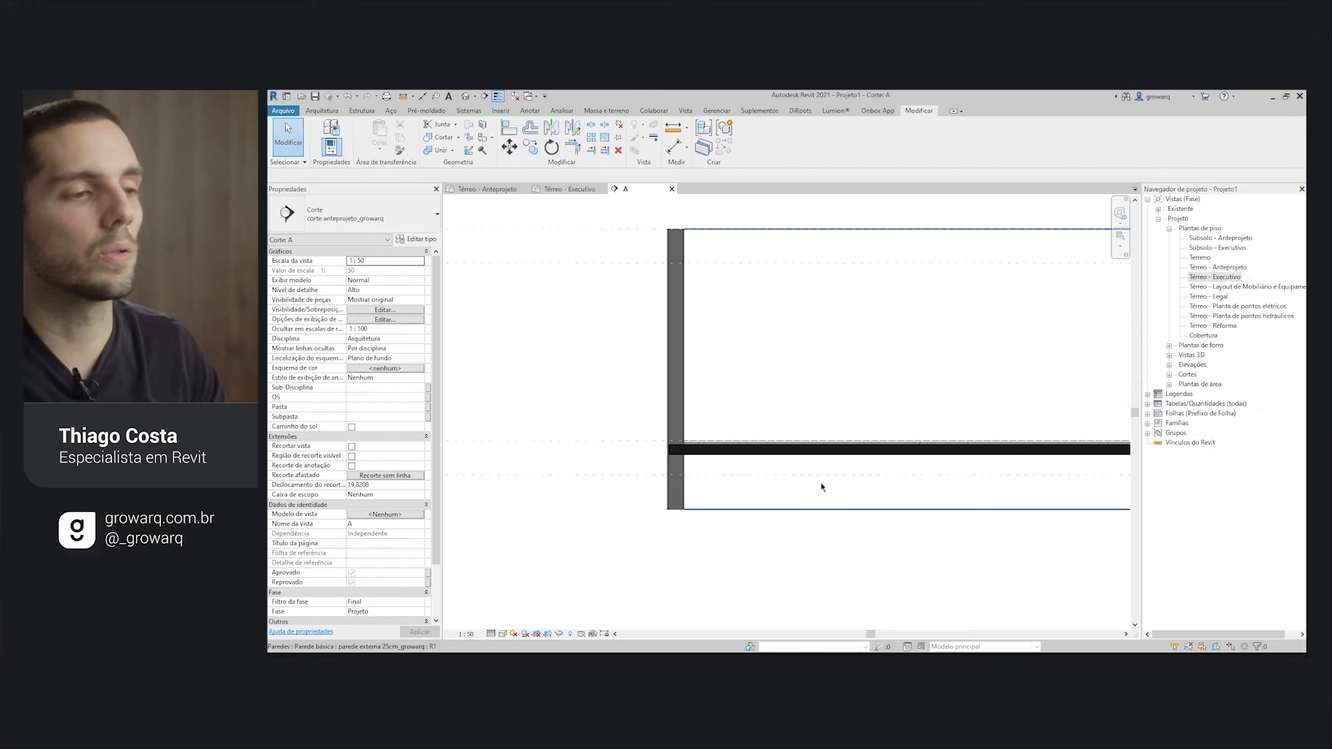
Select the wall in section A, then switch to the Térreo - Executivo floor plan.
{"action": "scroll", "coordinate": [696, 456], "scroll_direction": "up", "scroll_amount": 3}
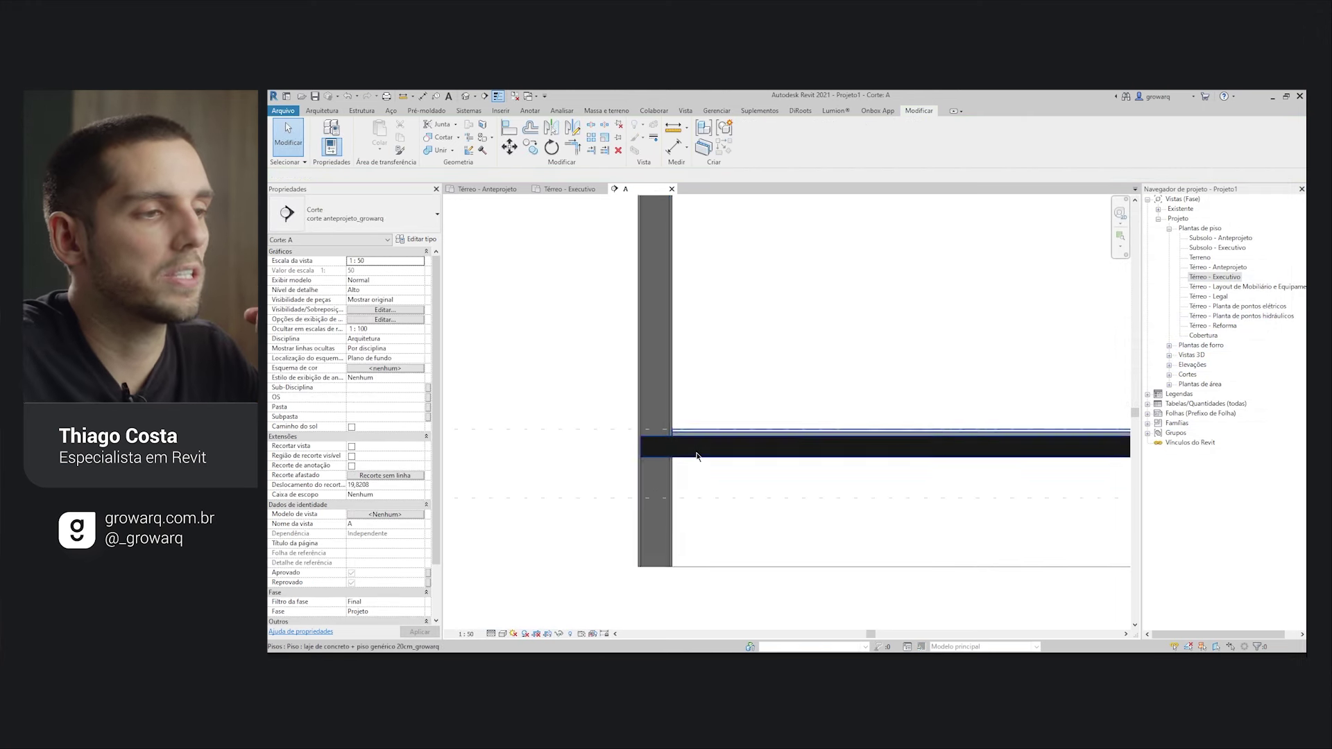
{"action": "left_click", "coordinate": [650, 361]}
{"action": "scroll", "coordinate": [650, 360], "scroll_direction": "down", "scroll_amount": 2}
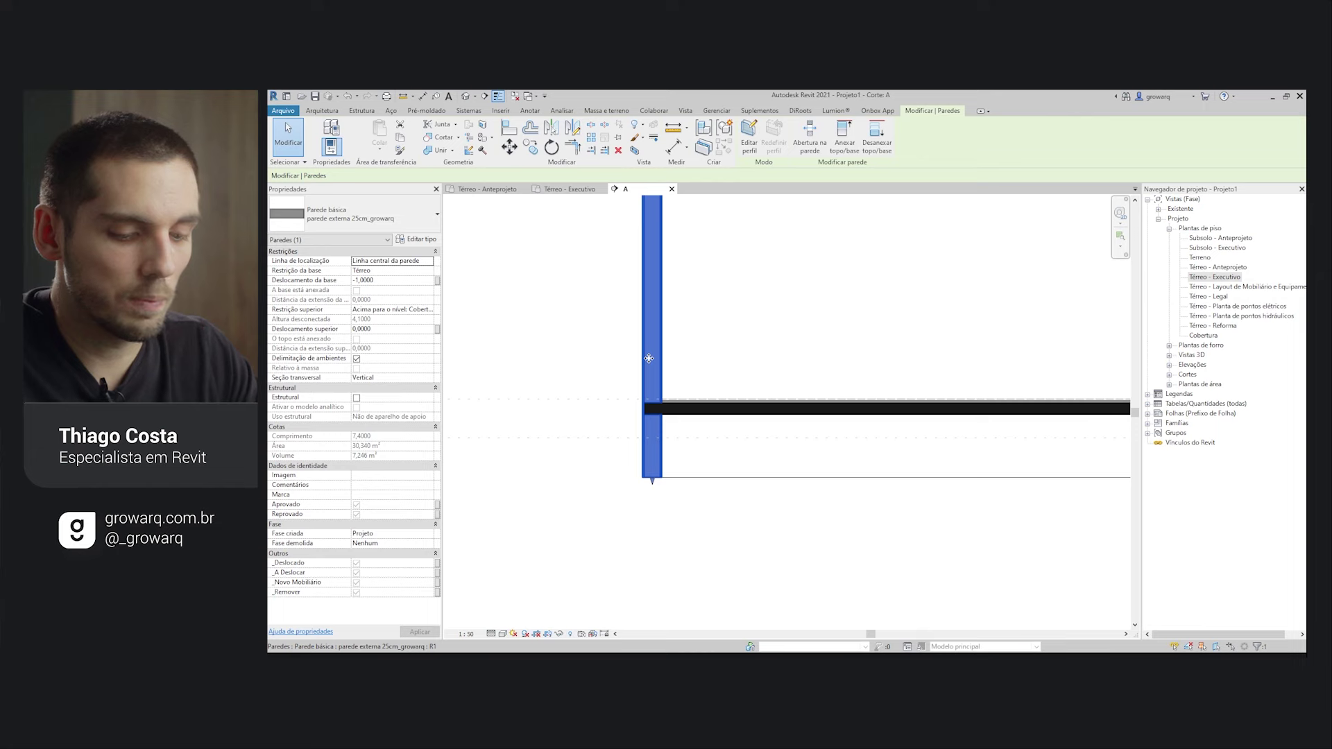
{"action": "left_click", "coordinate": [1213, 277]}
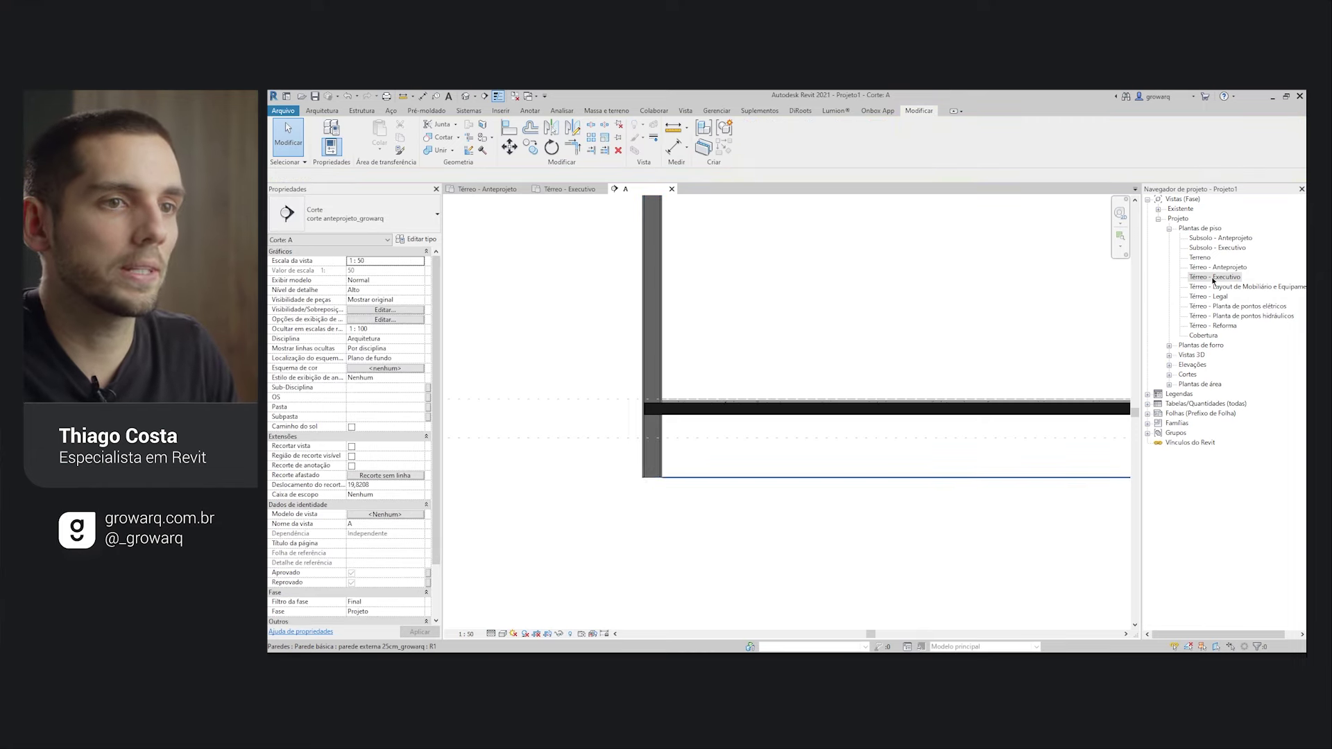
{"action": "double_click", "coordinate": [1212, 277]}
{"action": "scroll", "coordinate": [751, 422], "scroll_direction": "up", "scroll_amount": 2}
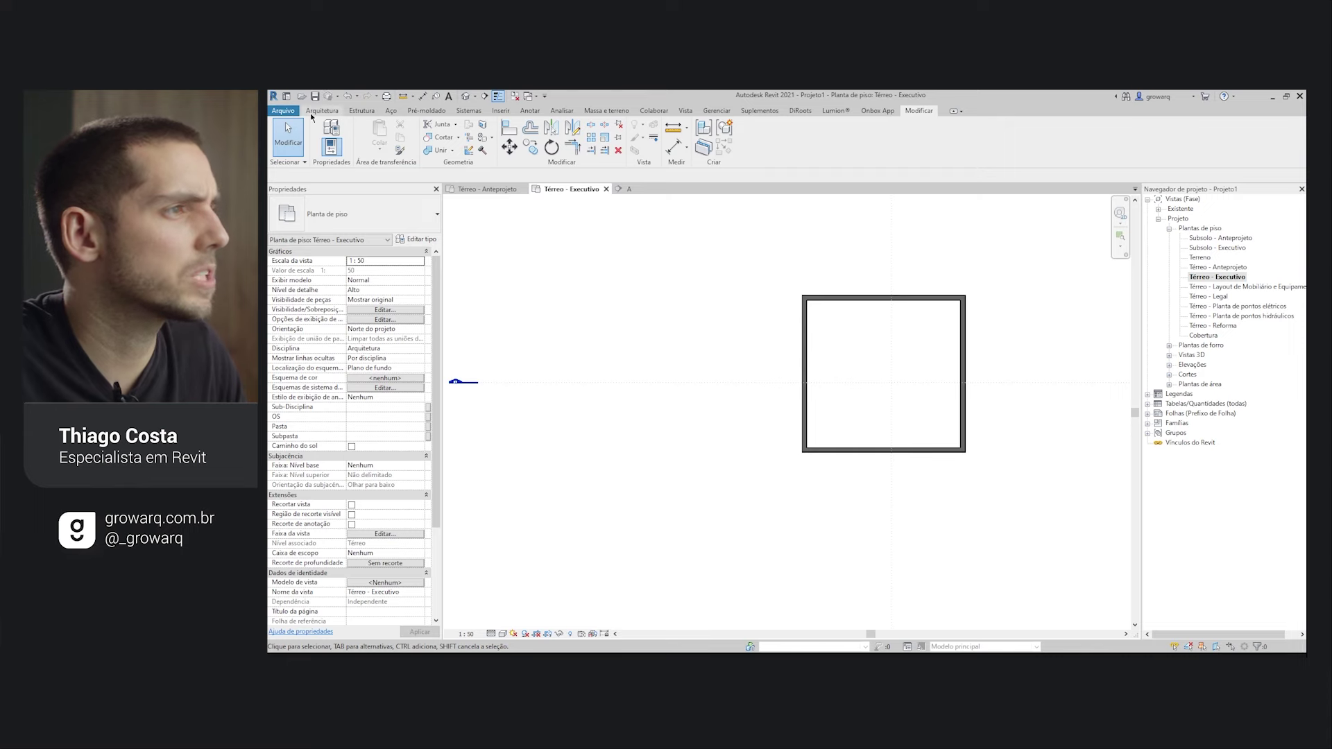
{"action": "left_click", "coordinate": [310, 112]}
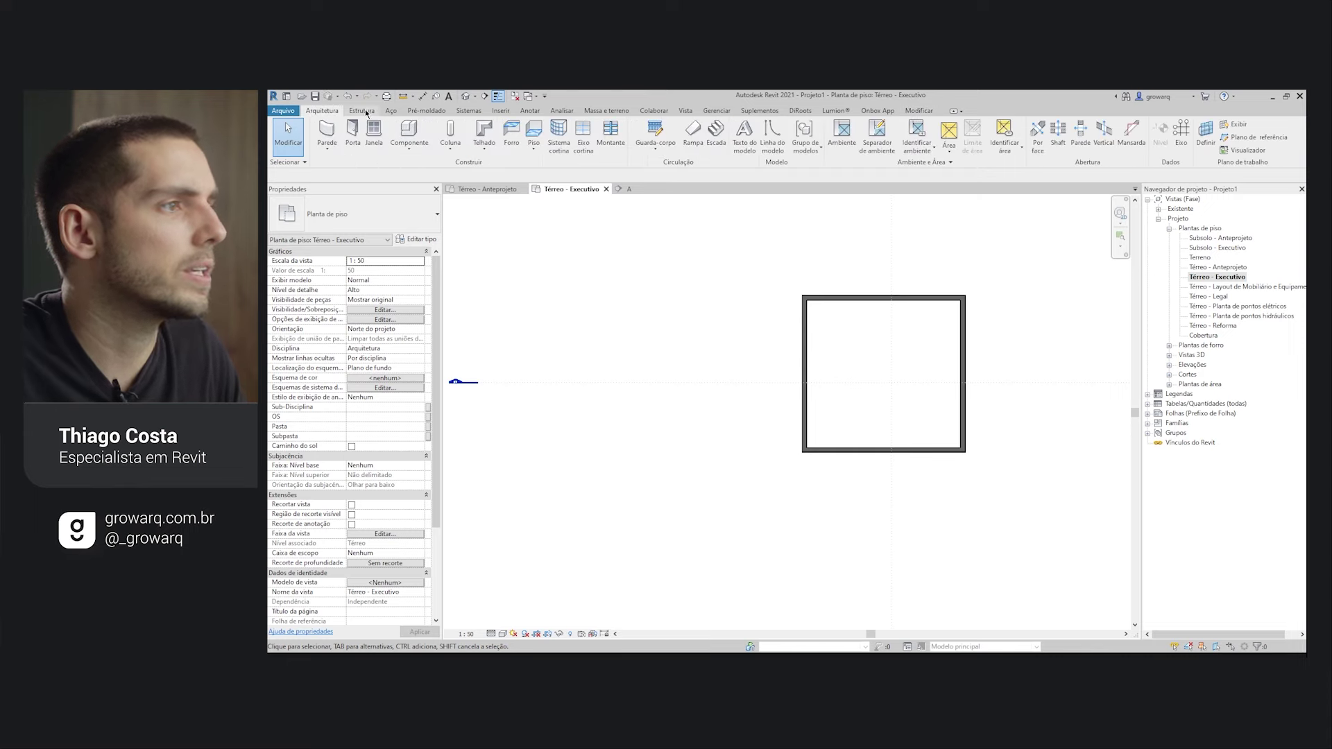
Place a viga retangular de concreto 18x40cm beam along the wall, then reopen section A.
{"action": "left_click", "coordinate": [364, 113]}
{"action": "left_click", "coordinate": [321, 135]}
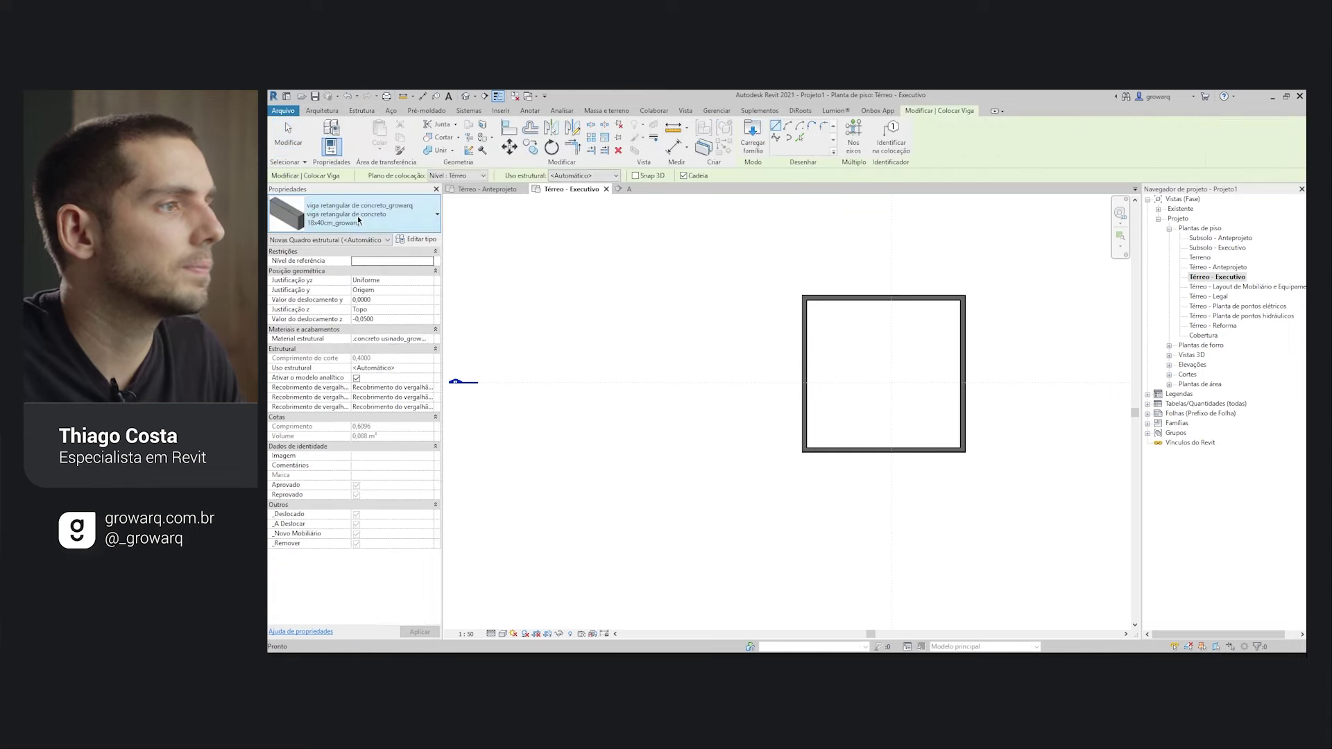
{"action": "left_click", "coordinate": [357, 215]}
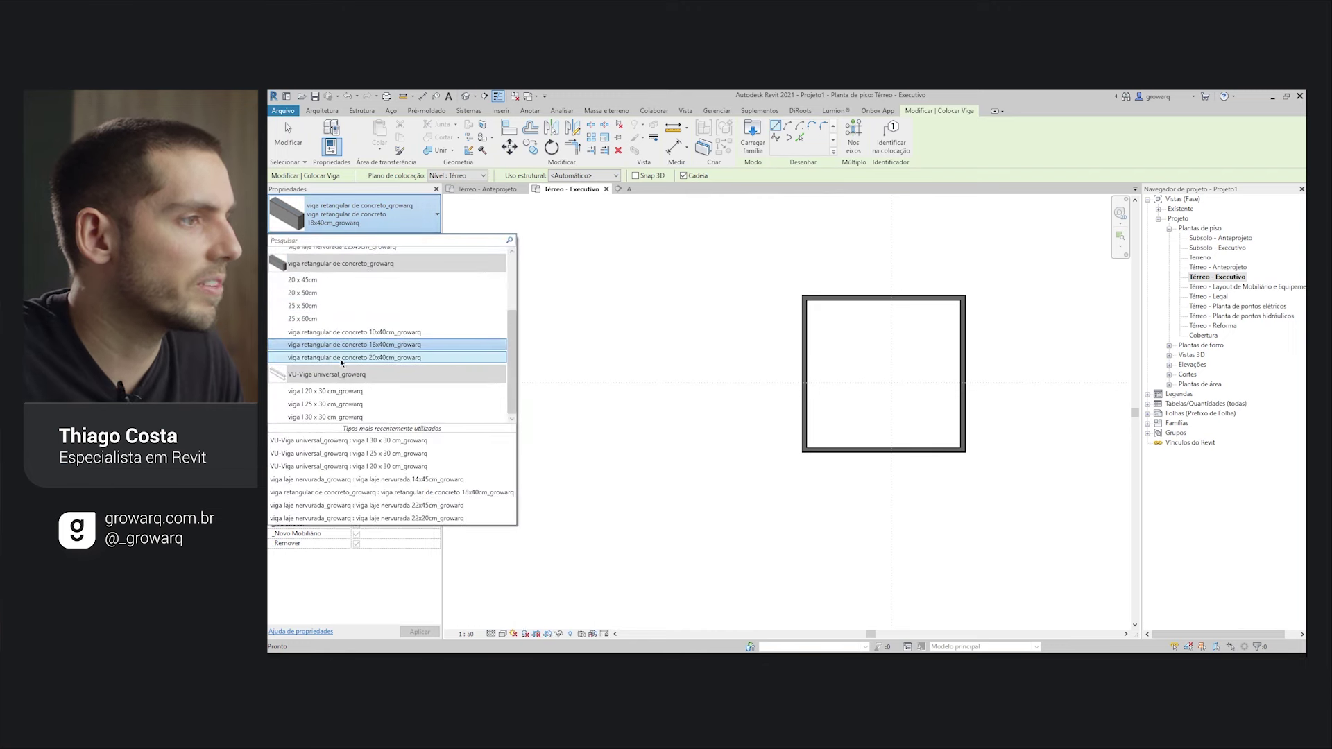
{"action": "left_click", "coordinate": [360, 350]}
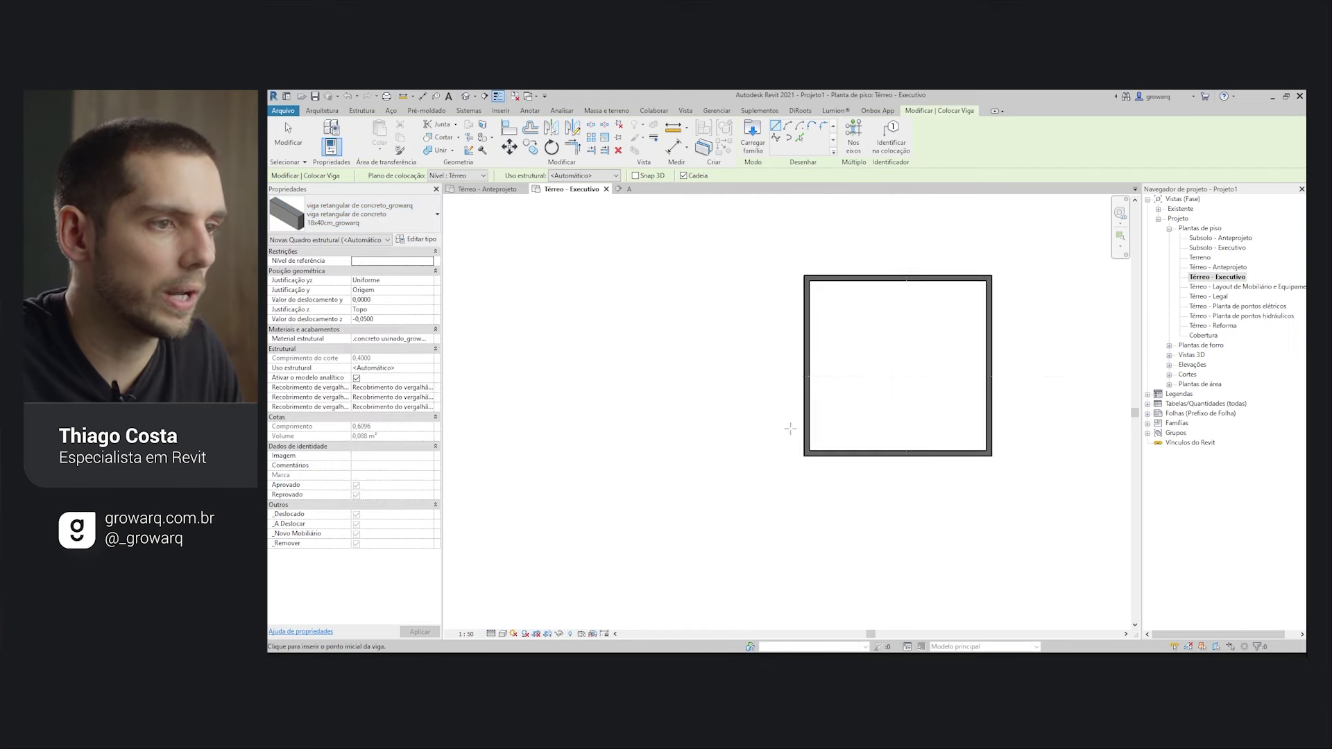
{"action": "scroll", "coordinate": [786, 427], "scroll_direction": "up", "scroll_amount": 3}
{"action": "left_click", "coordinate": [824, 453]}
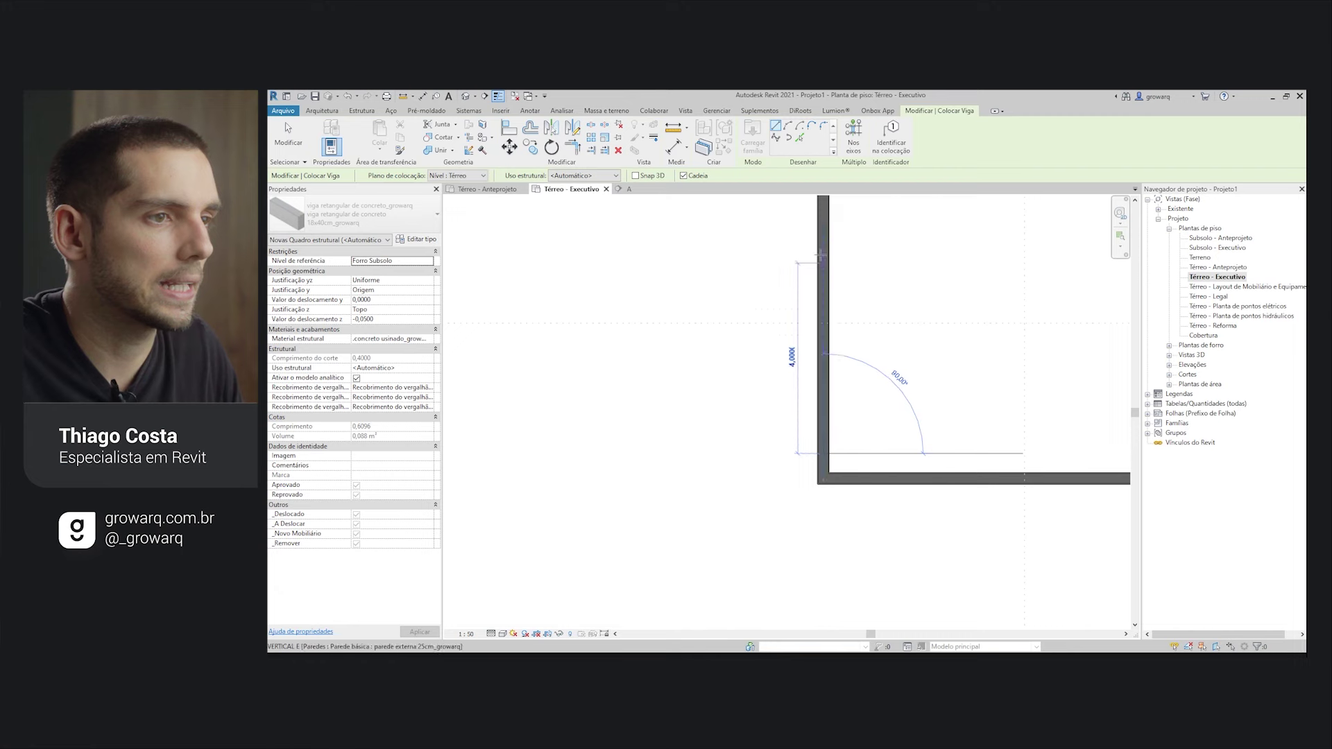
{"action": "left_click", "coordinate": [821, 223]}
{"action": "scroll", "coordinate": [821, 223], "scroll_direction": "down", "scroll_amount": 5}
{"action": "key", "text": "Escape"}
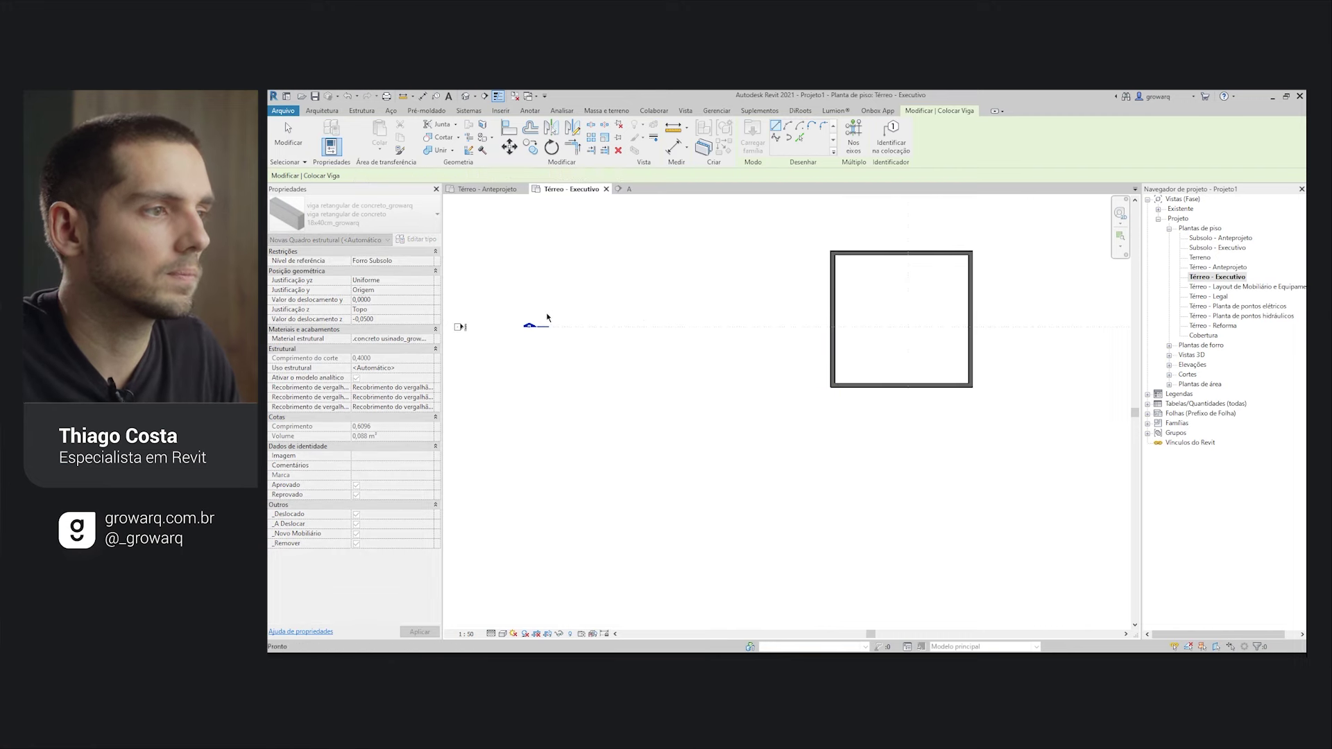
{"action": "key", "text": "Escape"}
{"action": "double_click", "coordinate": [534, 325]}
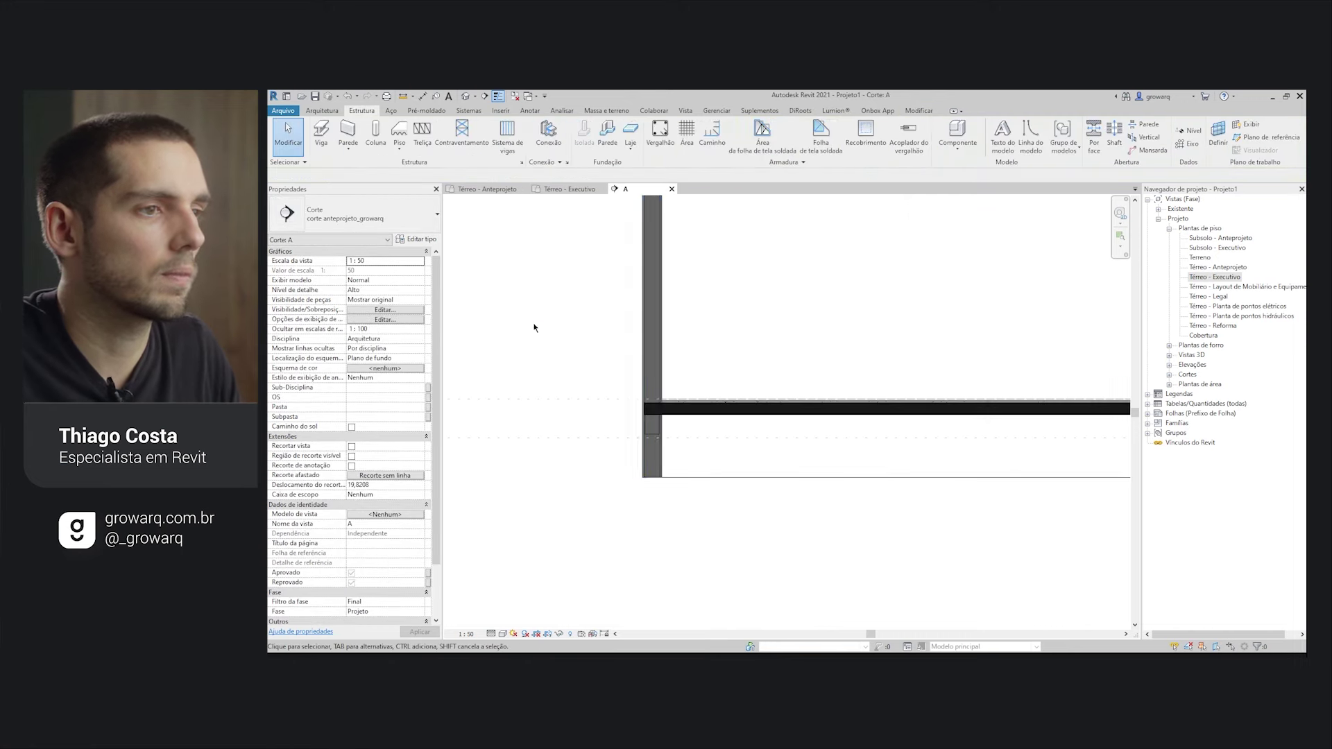
Inspect the new beam's properties in section A, then start the join geometry command.
{"action": "left_click", "coordinate": [651, 432]}
{"action": "scroll", "coordinate": [653, 427], "scroll_direction": "up", "scroll_amount": 3}
{"action": "scroll", "coordinate": [659, 417], "scroll_direction": "up", "scroll_amount": 3}
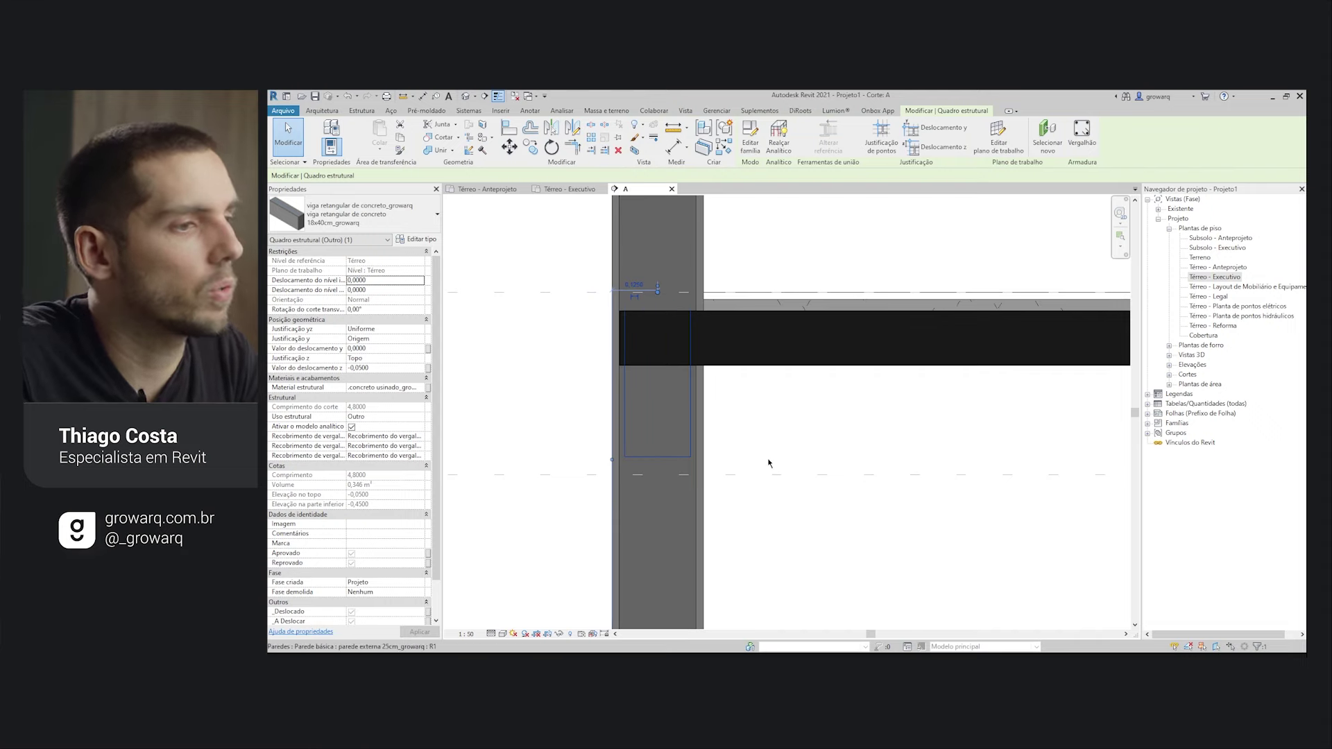
{"action": "key", "text": "Escape"}
{"action": "key", "text": "j"}
{"action": "key", "text": "g"}
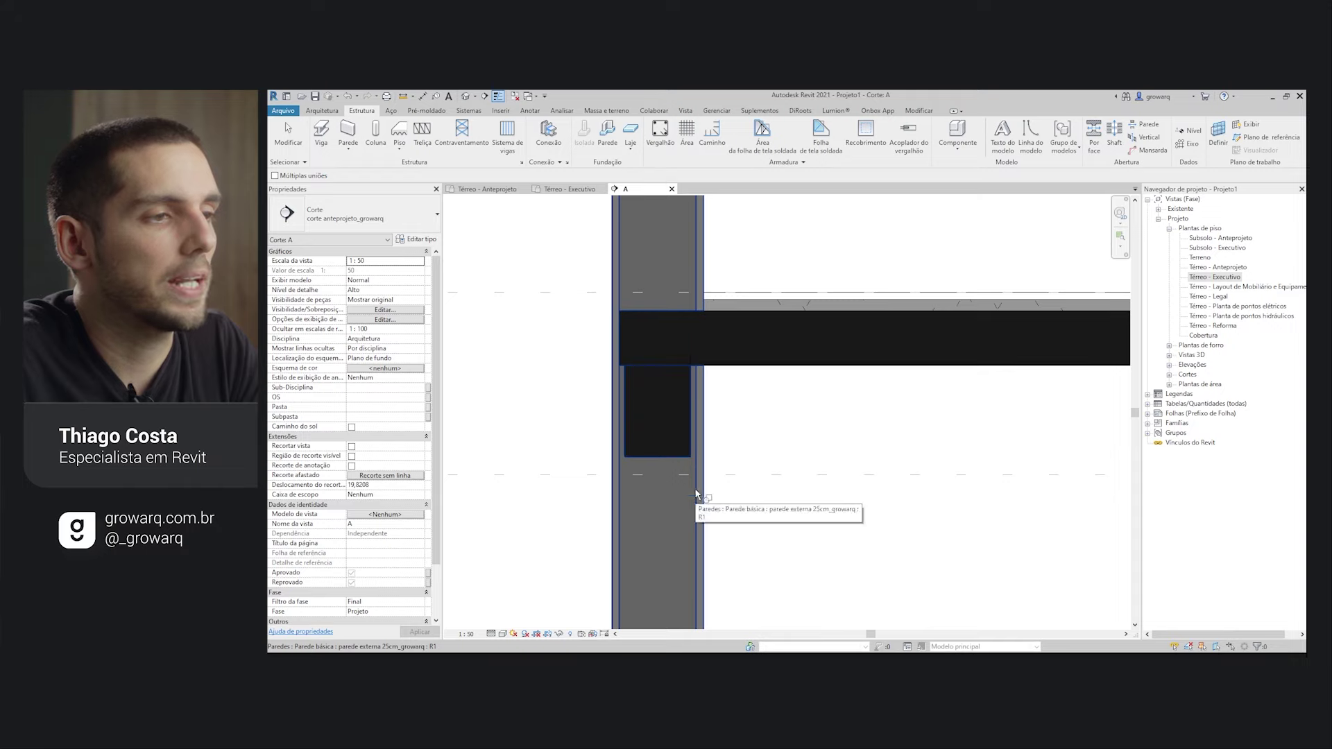
{"action": "scroll", "coordinate": [648, 331], "scroll_direction": "up", "scroll_amount": 3}
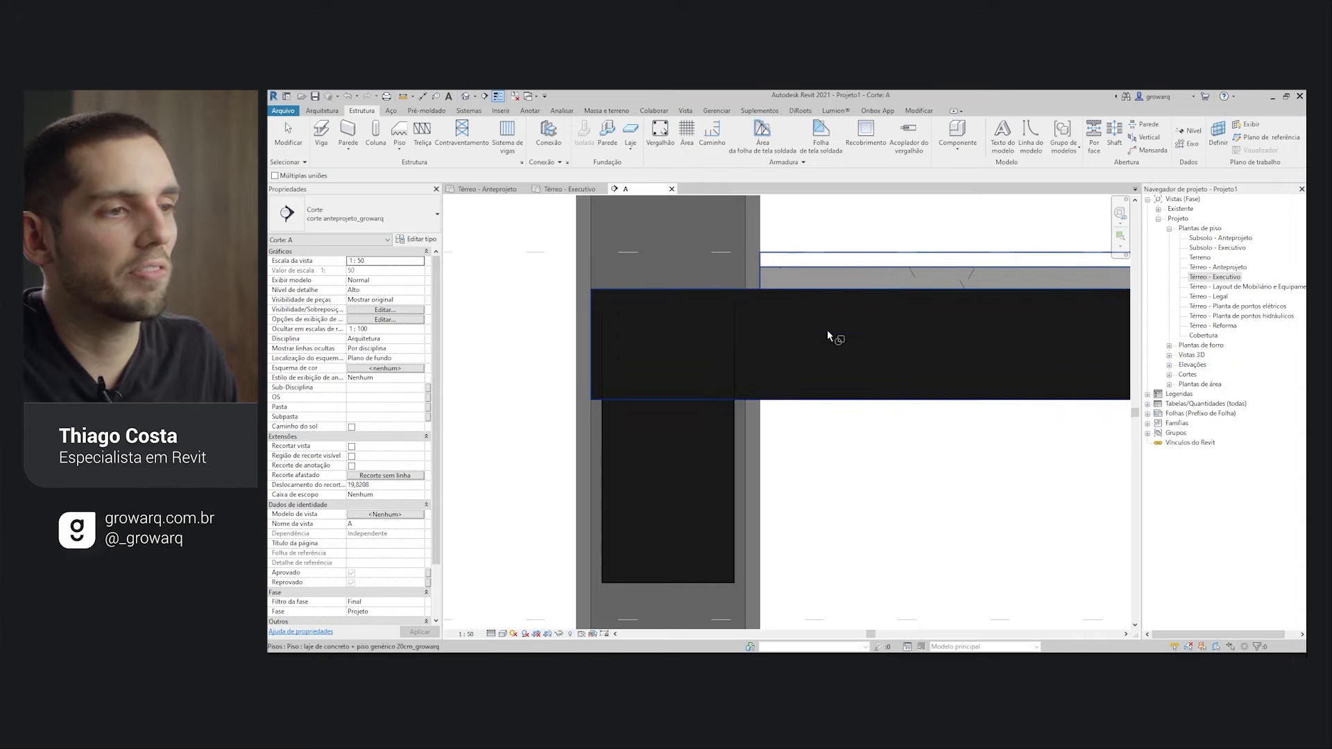
Pick the floor slab and then the beam to check them before joining.
{"action": "left_click", "coordinate": [887, 338]}
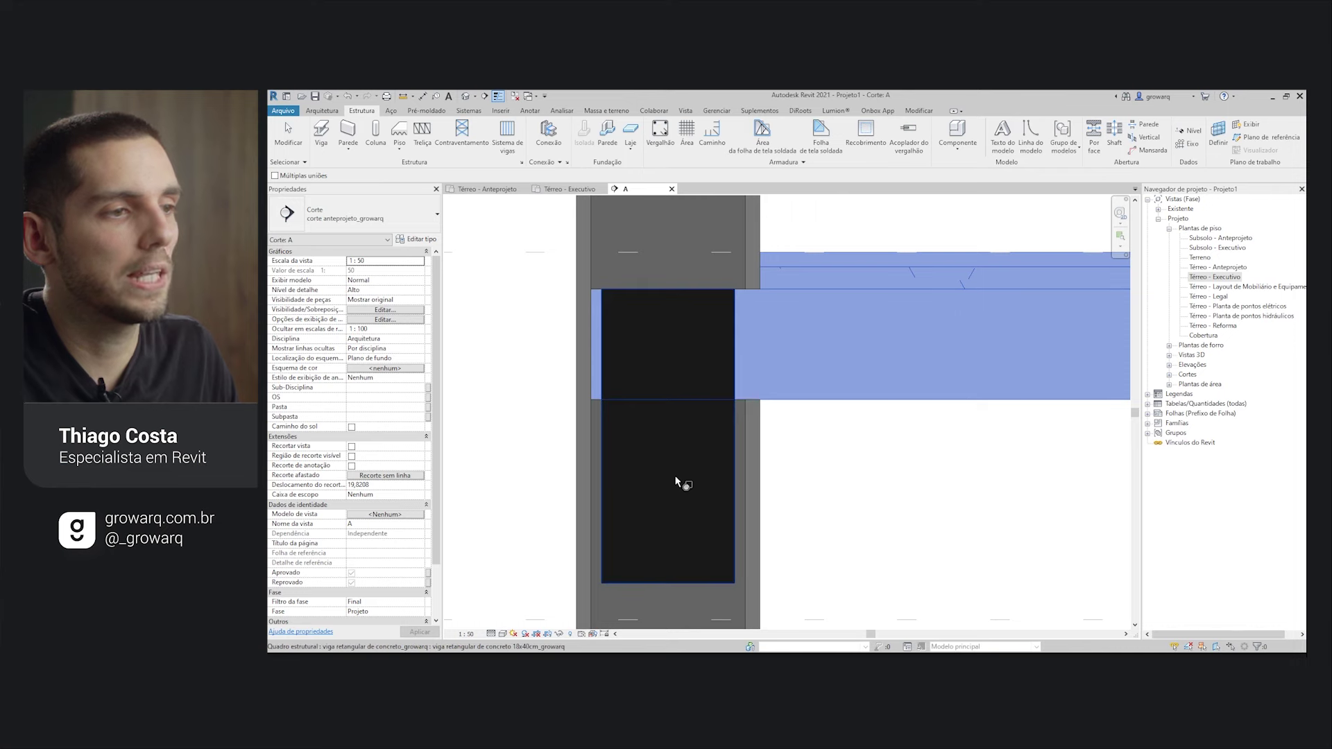
{"action": "key", "text": "Escape"}
{"action": "left_click", "coordinate": [715, 482]}
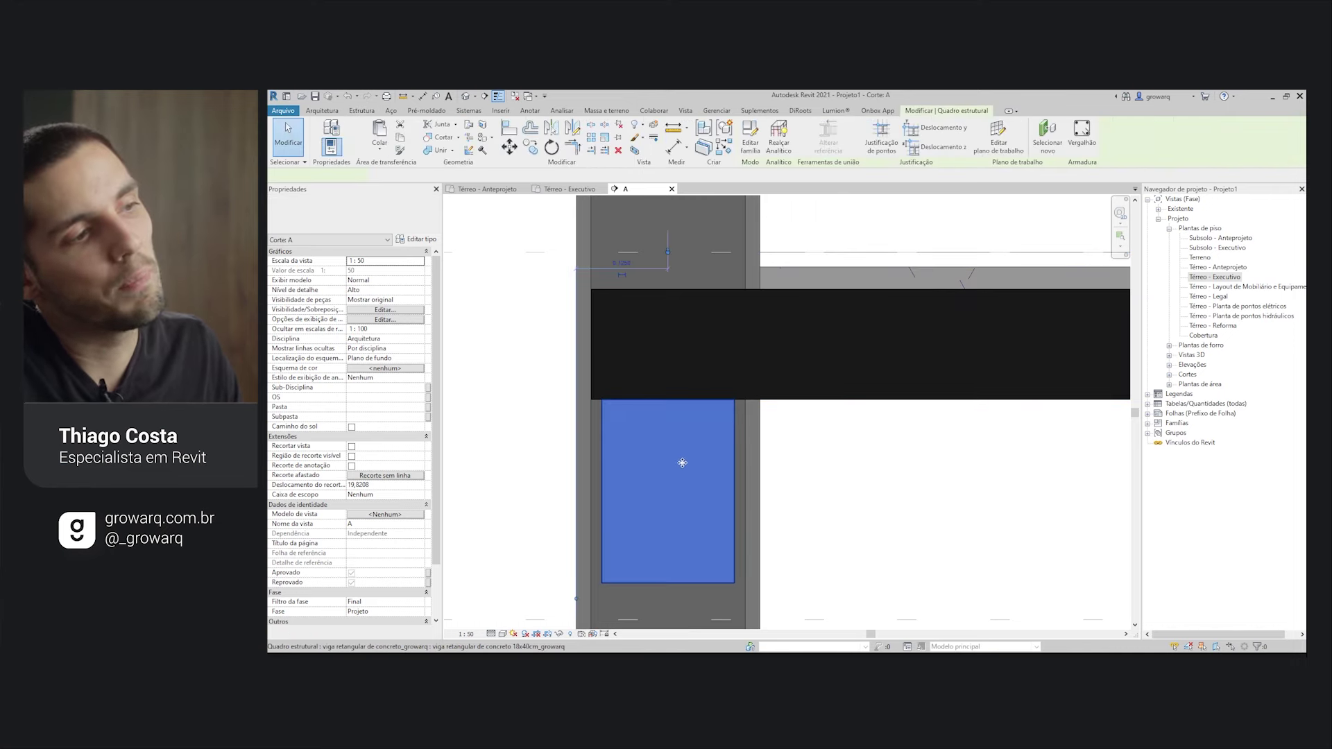
{"action": "key", "text": "Escape"}
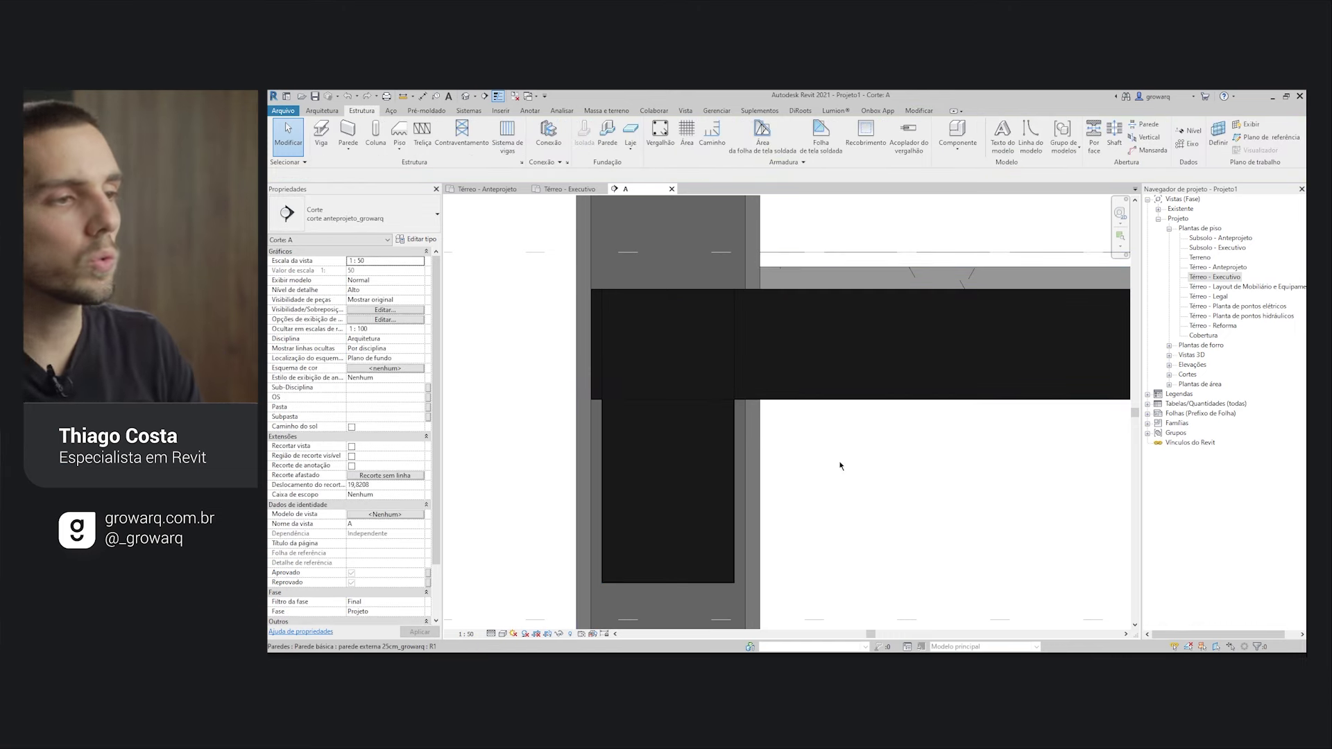
Join the 18x40cm beam with the floor slab above it using JG.
{"action": "key", "text": "j"}
{"action": "key", "text": "g"}
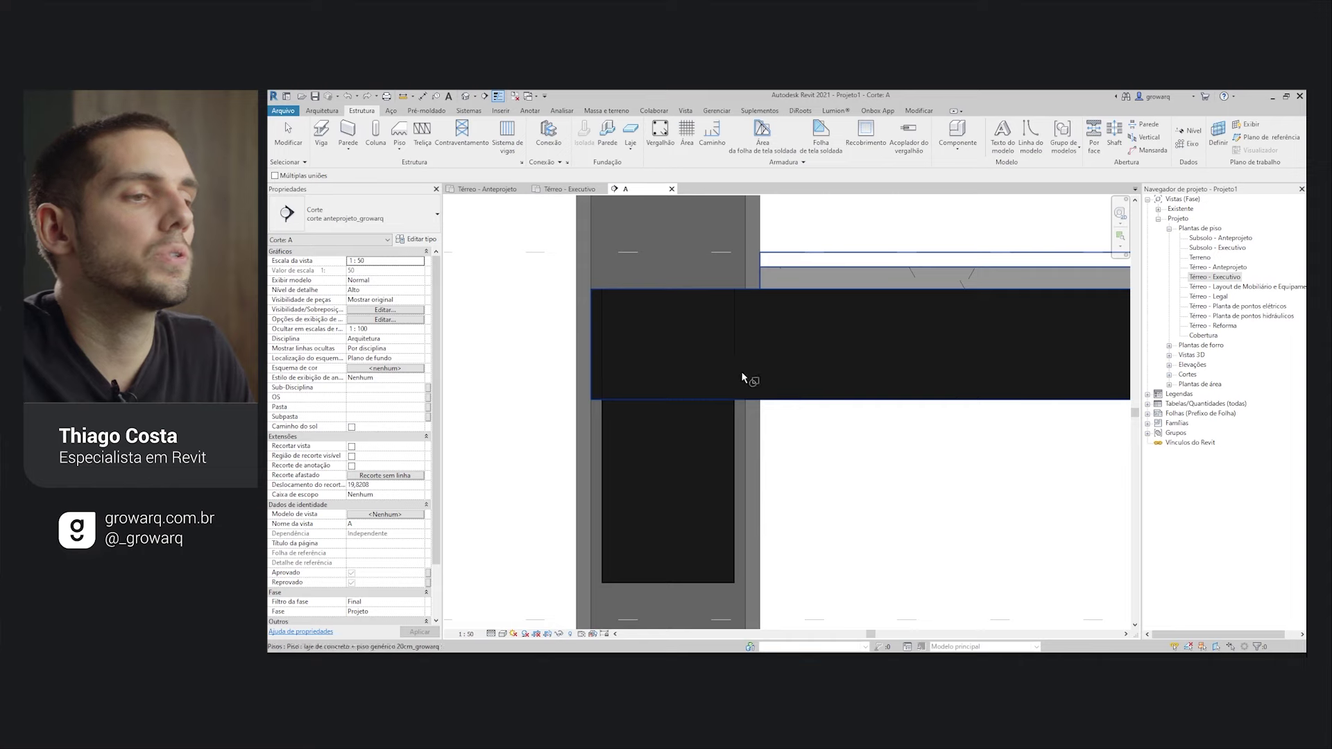
{"action": "left_click", "coordinate": [659, 464]}
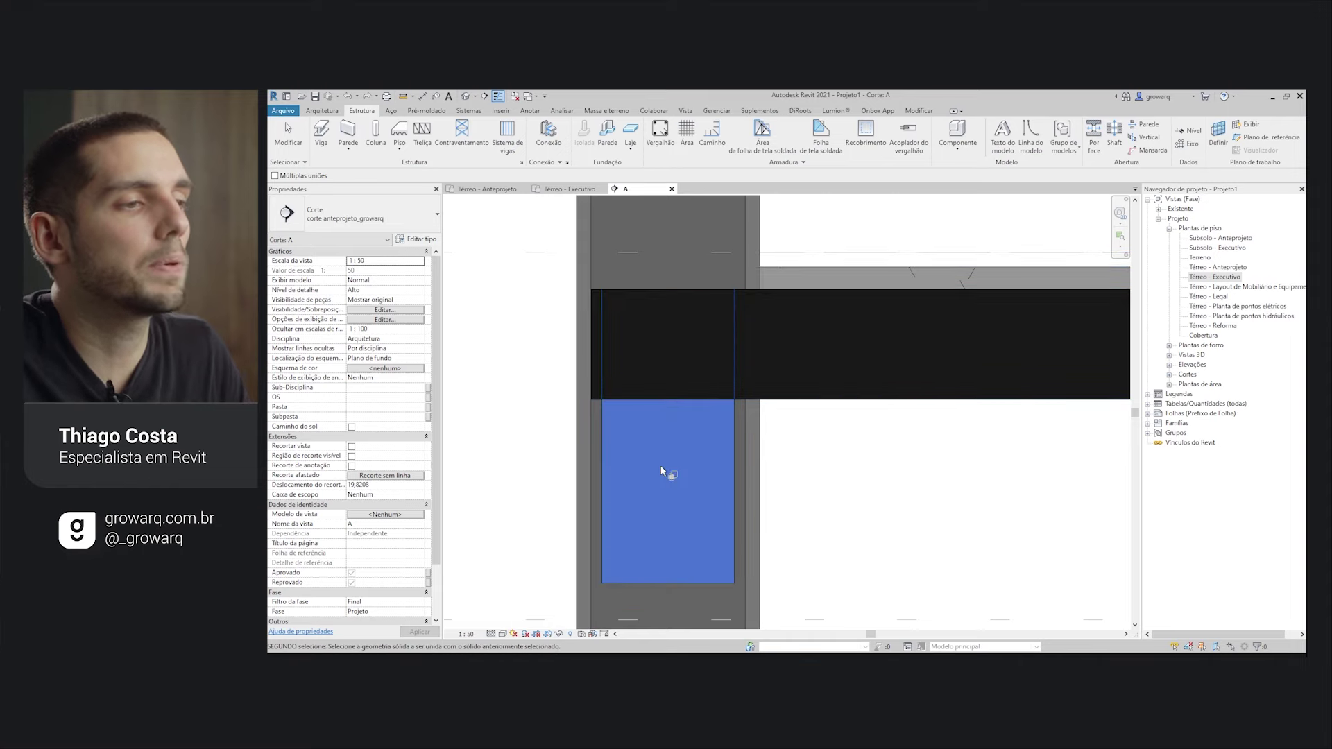
{"action": "left_click", "coordinate": [809, 323]}
{"action": "key", "text": "Escape"}
{"action": "left_click", "coordinate": [662, 481]}
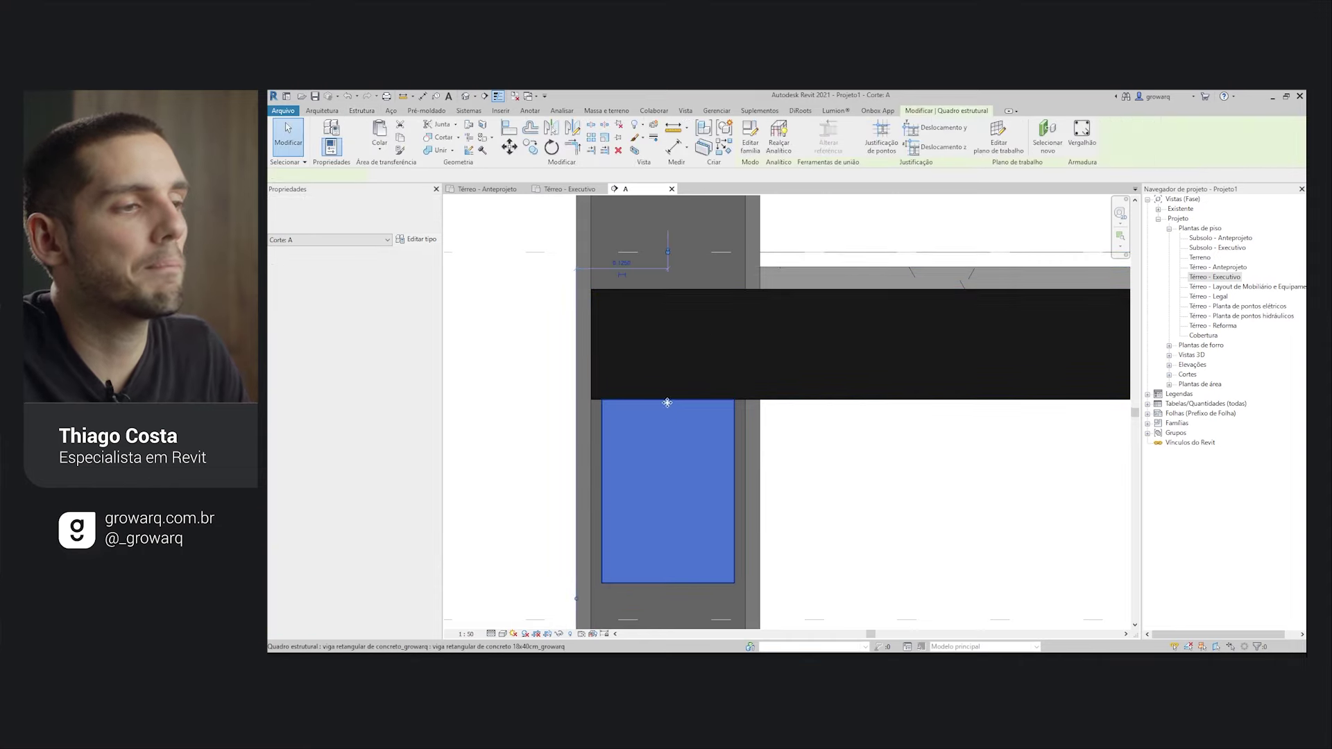
{"action": "key", "text": "Escape"}
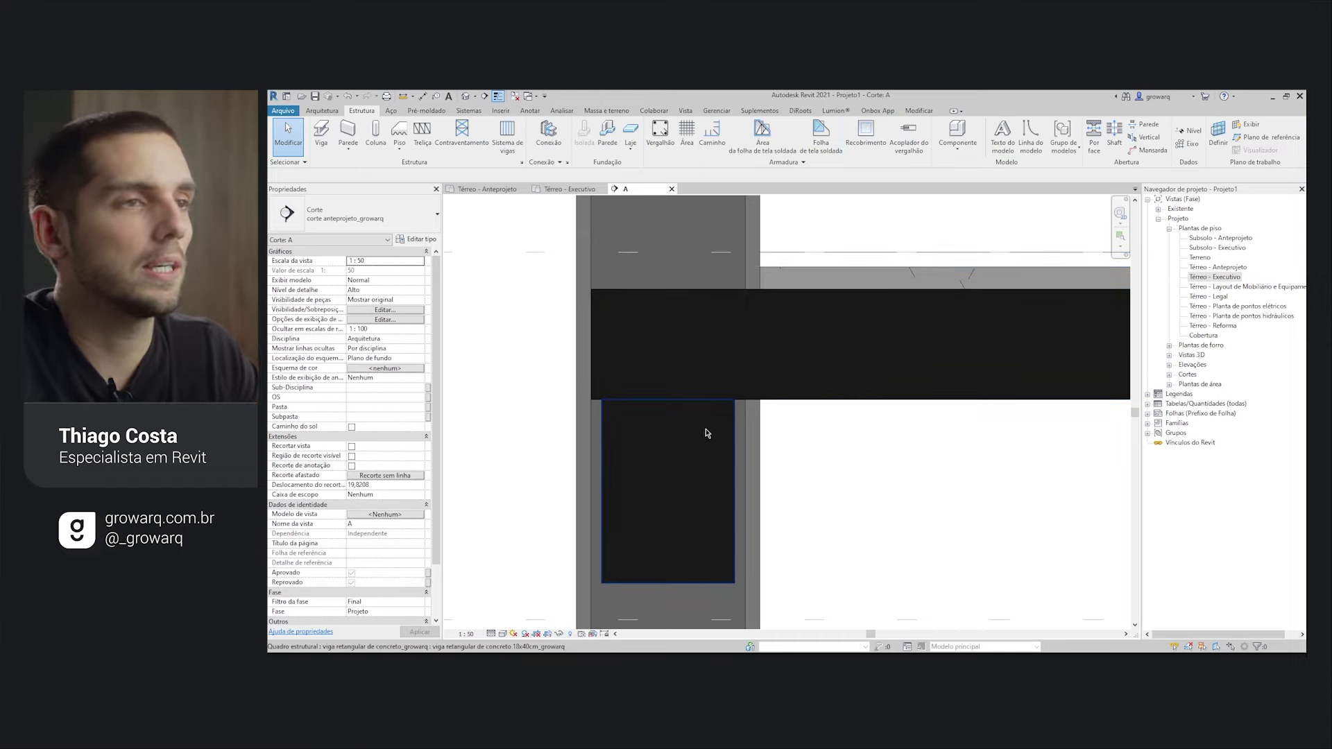
{"action": "left_click", "coordinate": [916, 112]}
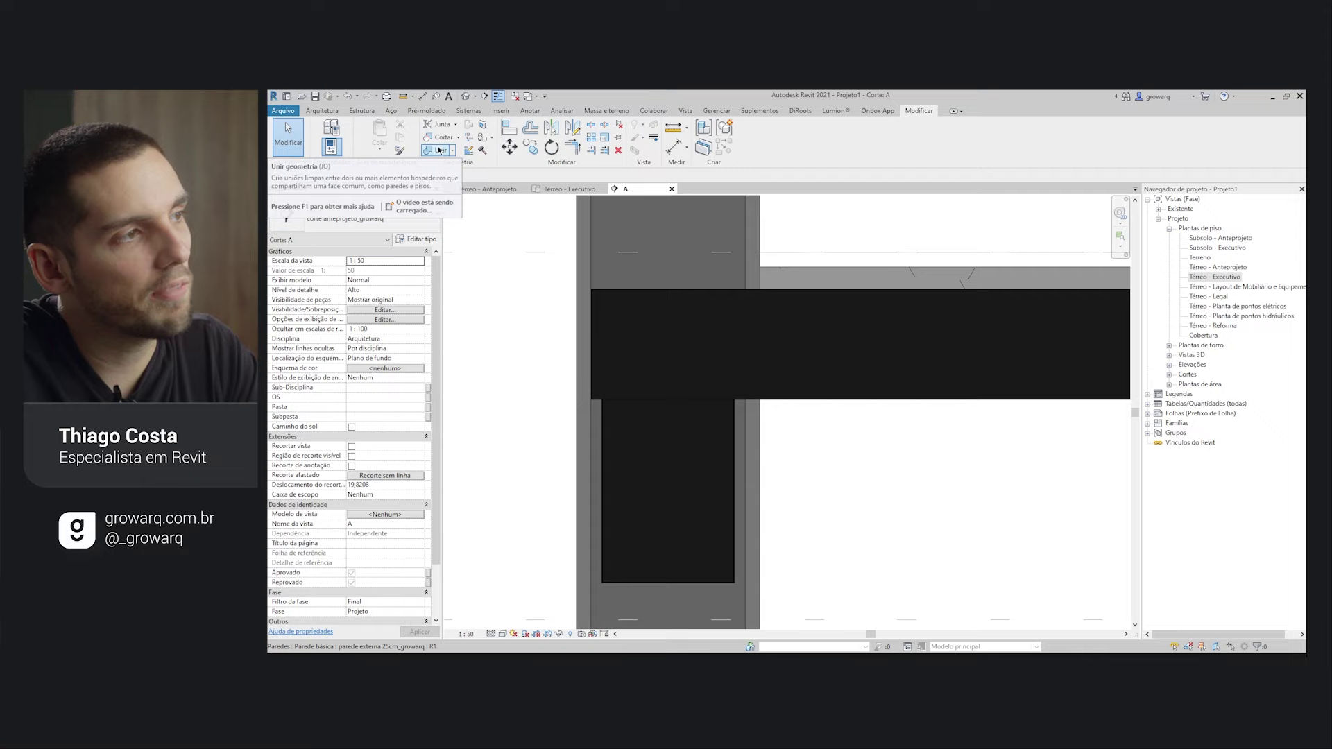
Switch the join order between beam and floor slab with Alternar a ordem da união.
{"action": "left_click", "coordinate": [453, 151]}
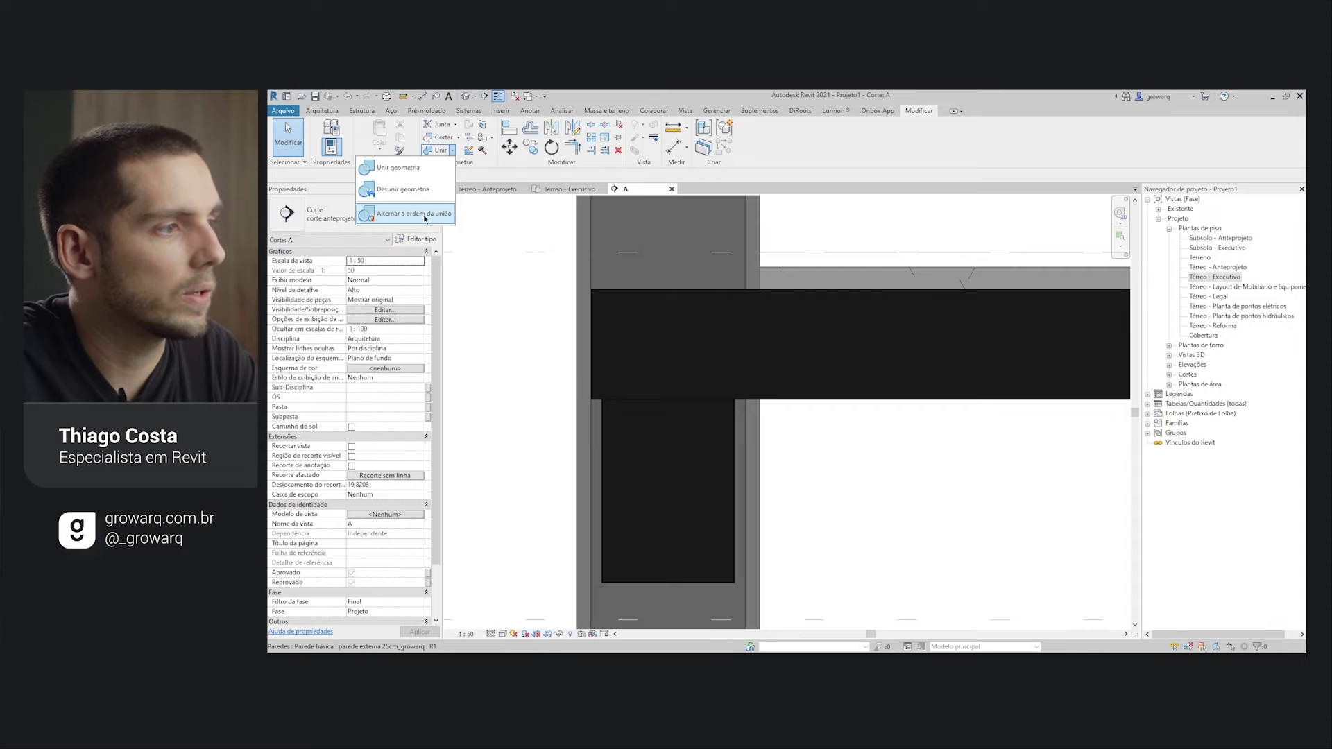
{"action": "left_click", "coordinate": [425, 216]}
{"action": "left_click", "coordinate": [695, 489]}
{"action": "left_click", "coordinate": [856, 341]}
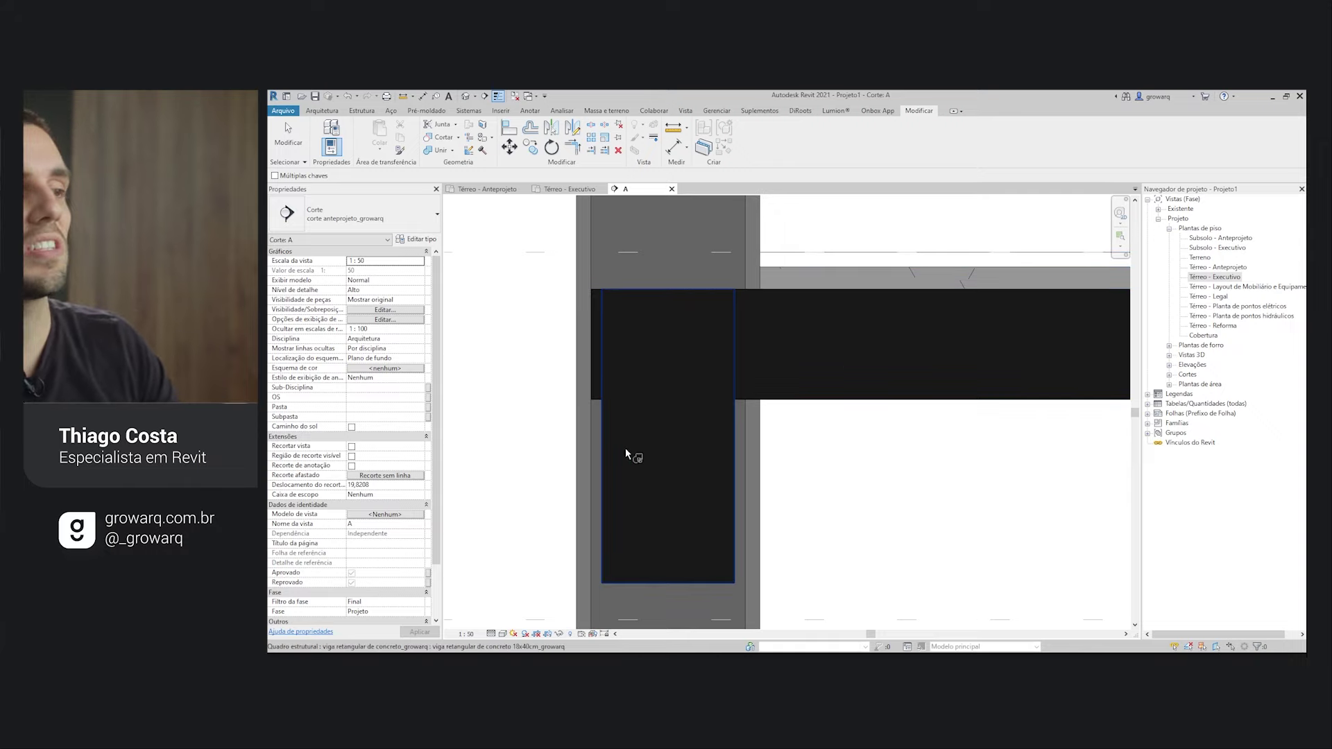
{"action": "scroll", "coordinate": [710, 396], "scroll_direction": "down", "scroll_amount": 4}
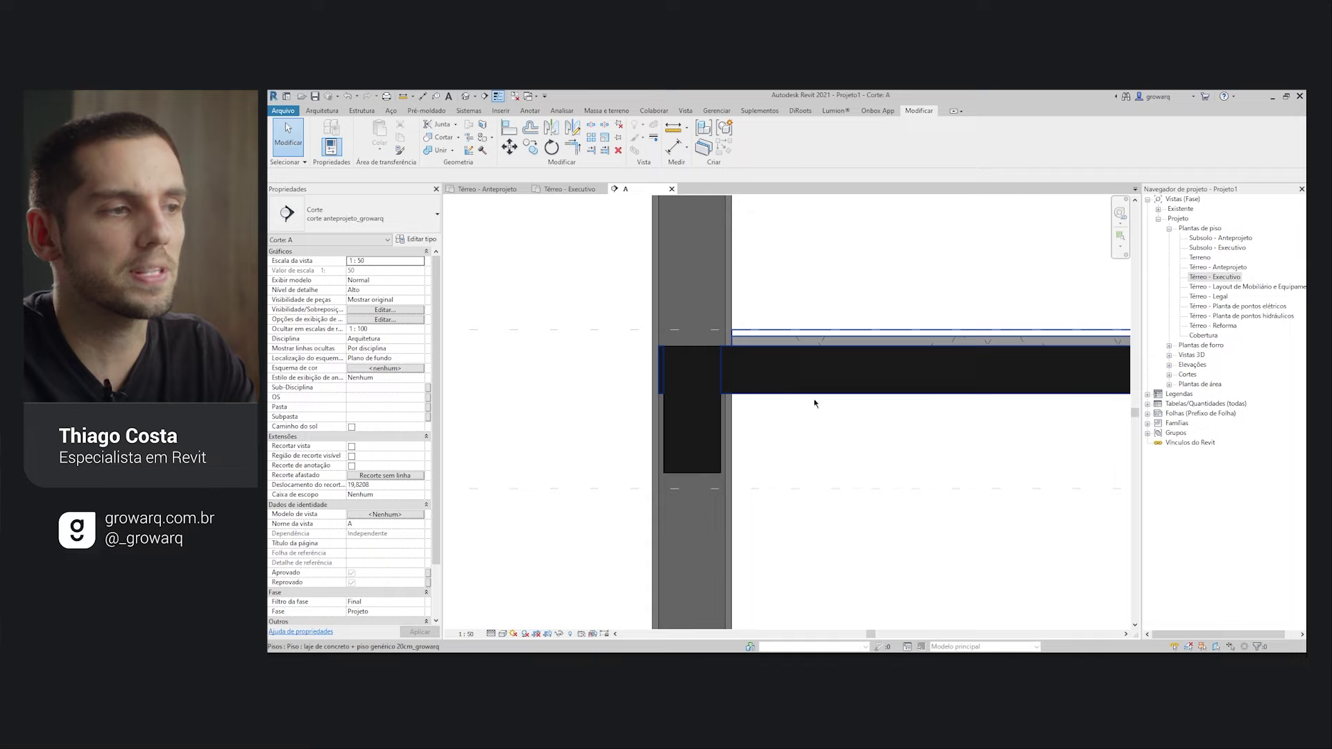
{"action": "scroll", "coordinate": [880, 437], "scroll_direction": "down", "scroll_amount": 1}
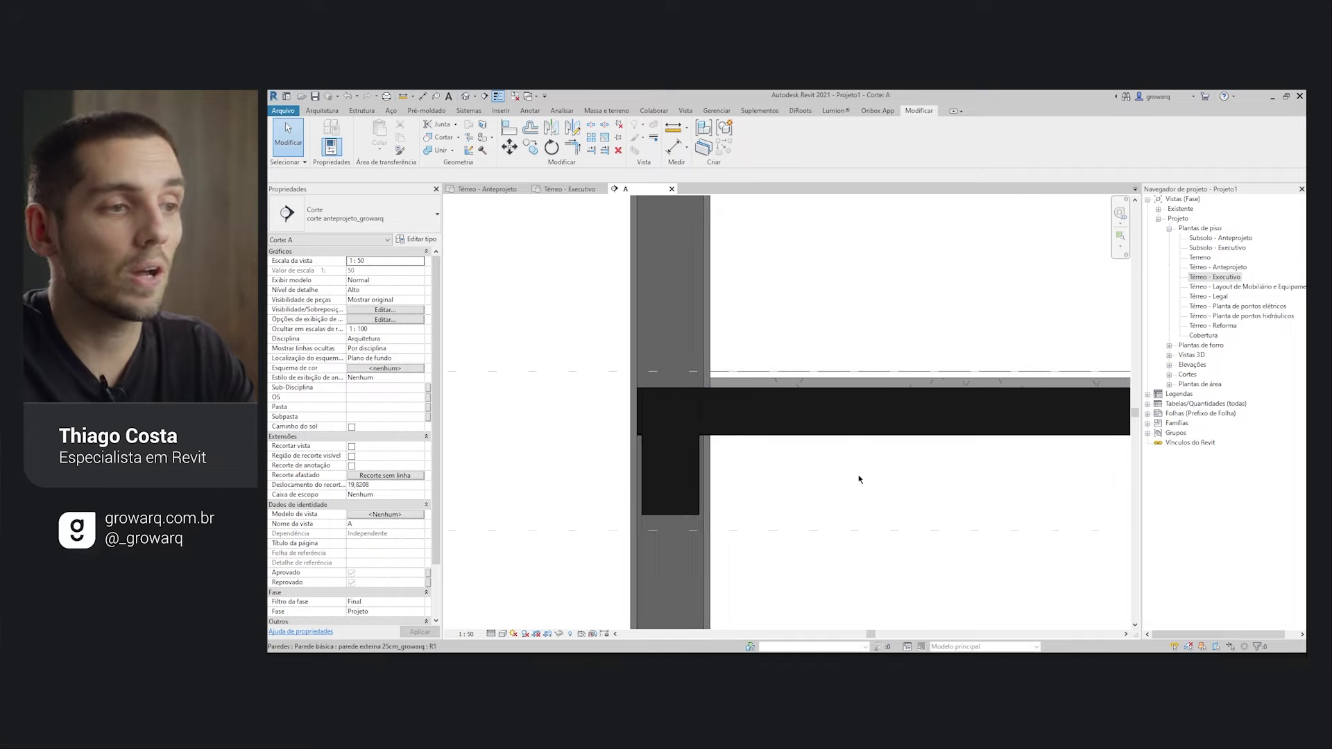